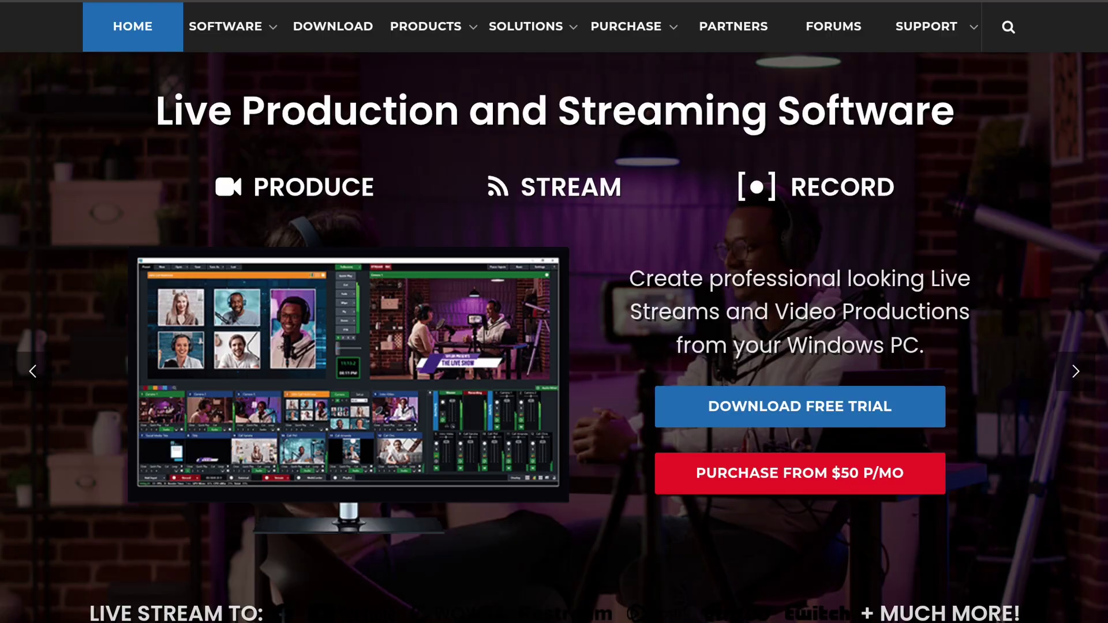
# - Scroll down through the vMix website's home page
pyautogui.scroll(3, 611, 519)
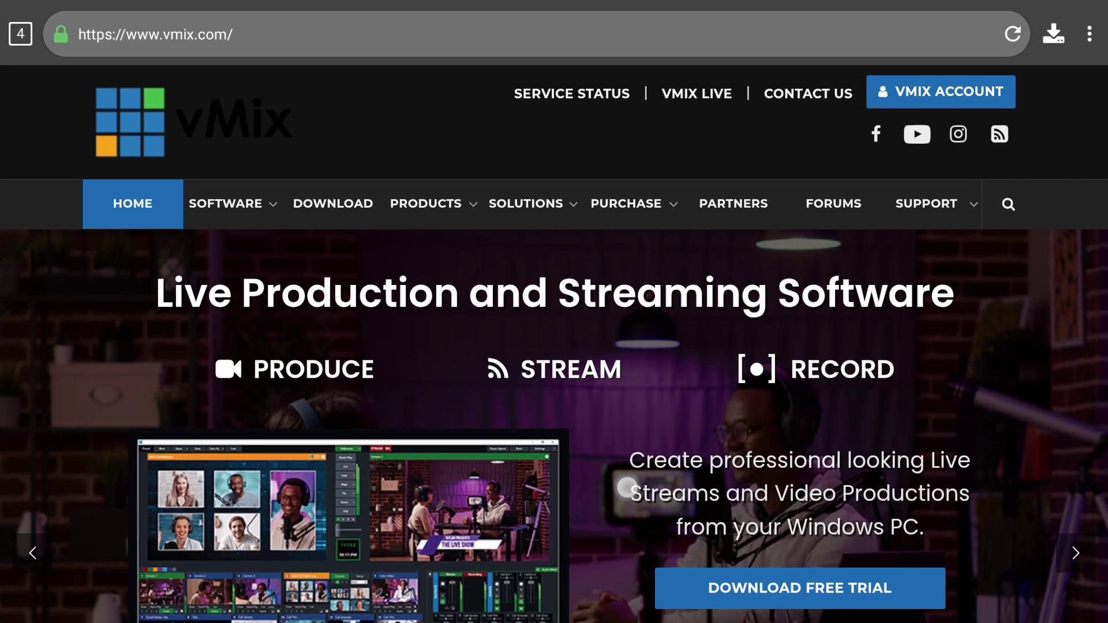
pyautogui.scroll(-8, 114, 254)
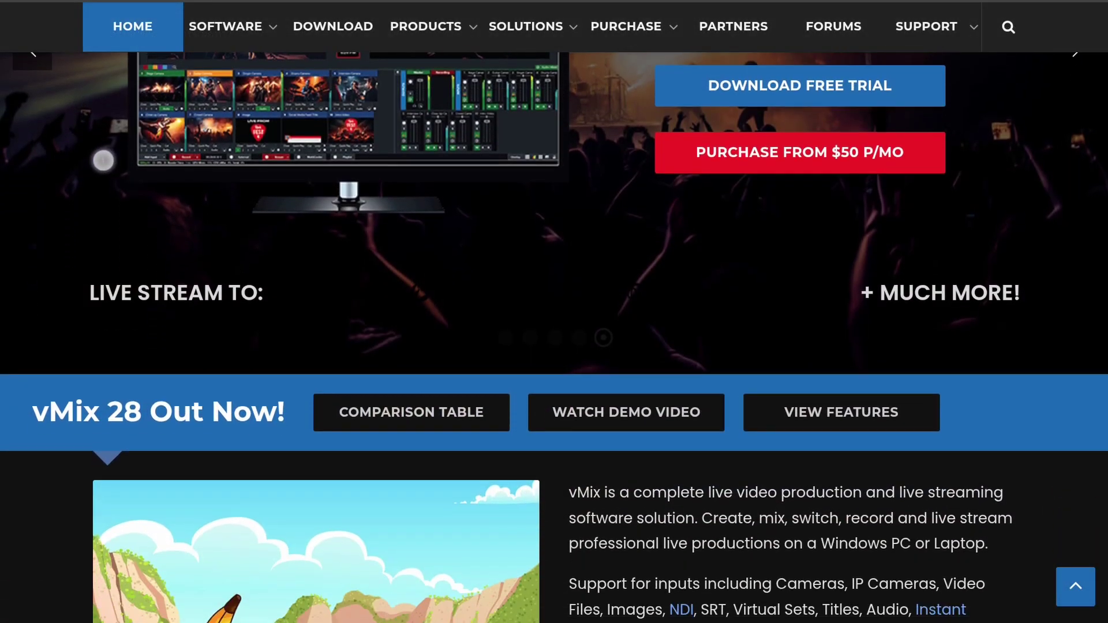
pyautogui.scroll(-3, 110, 205)
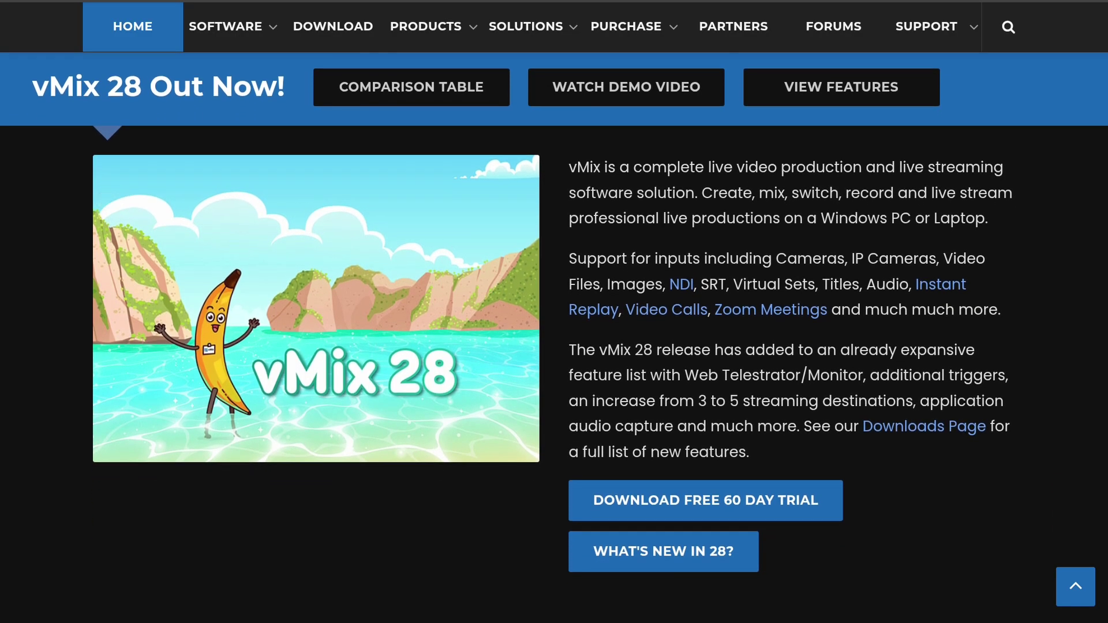
pyautogui.scroll(-4, 104, 467)
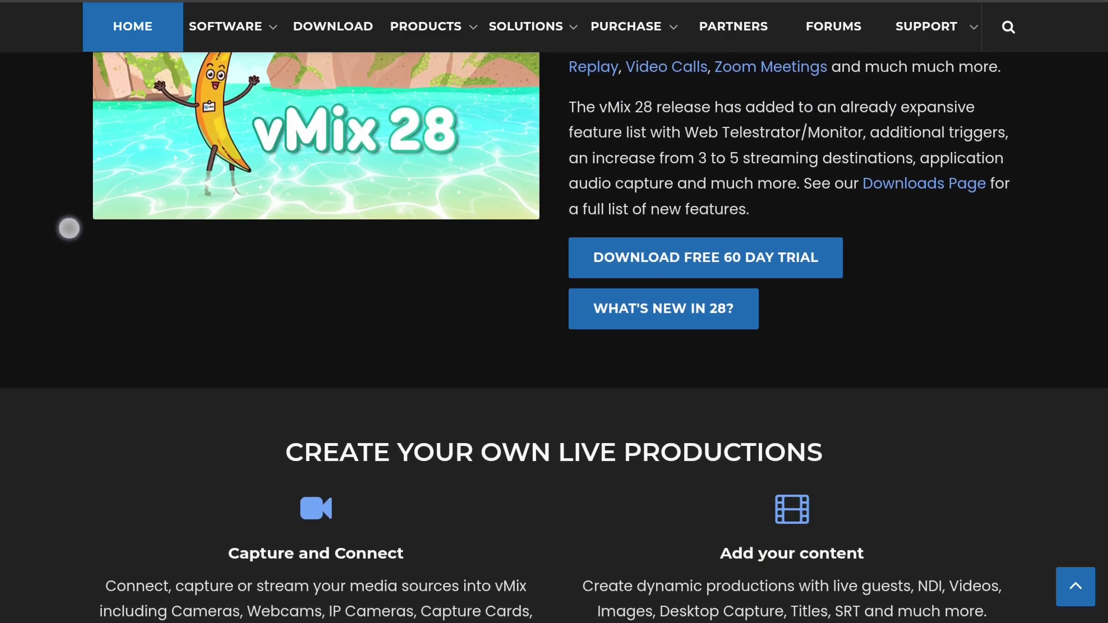
pyautogui.scroll(-8, 67, 225)
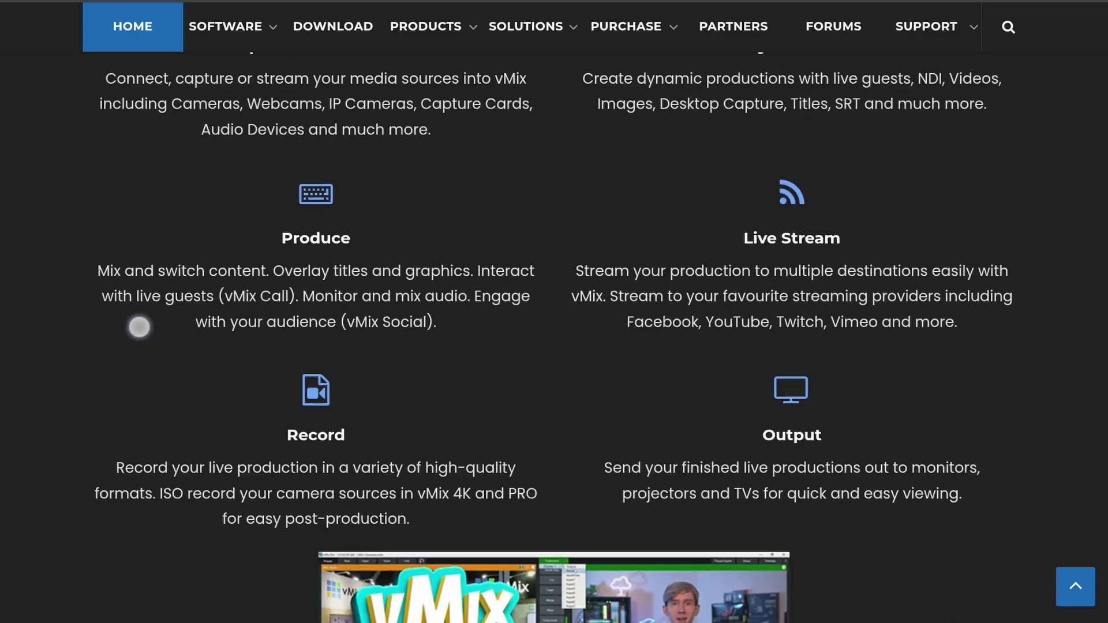
pyautogui.scroll(-4, 138, 318)
pyautogui.scroll(-3, 181, 223)
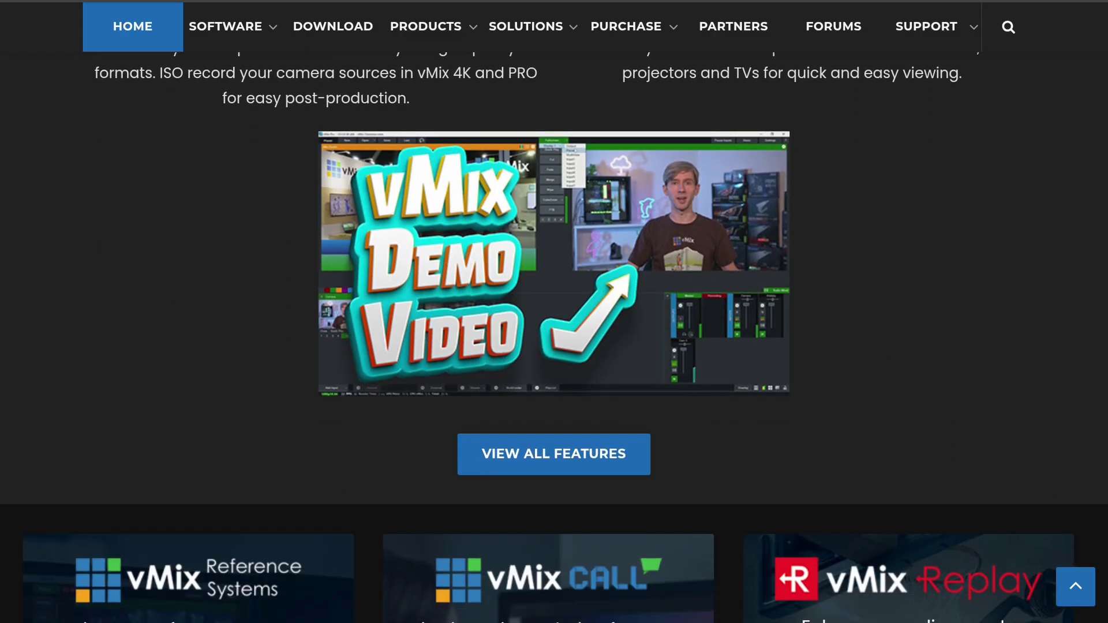
pyautogui.scroll(-3, 537, 289)
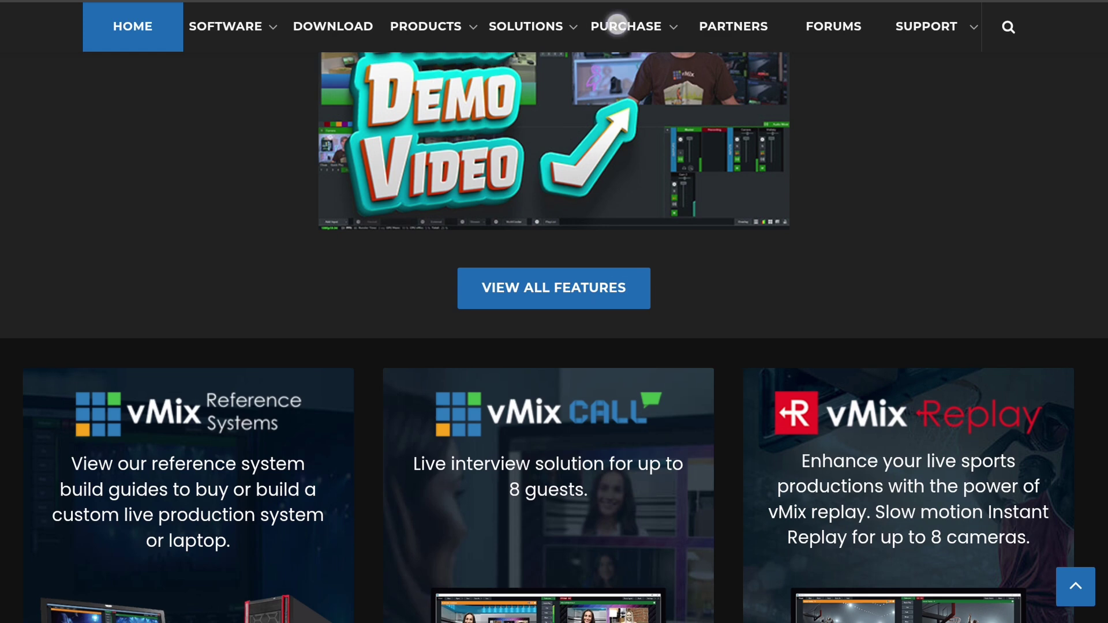
# - Review the Purchase page's edition comparison, $60 to $1200, and return to the top
pyautogui.moveTo(617, 24)
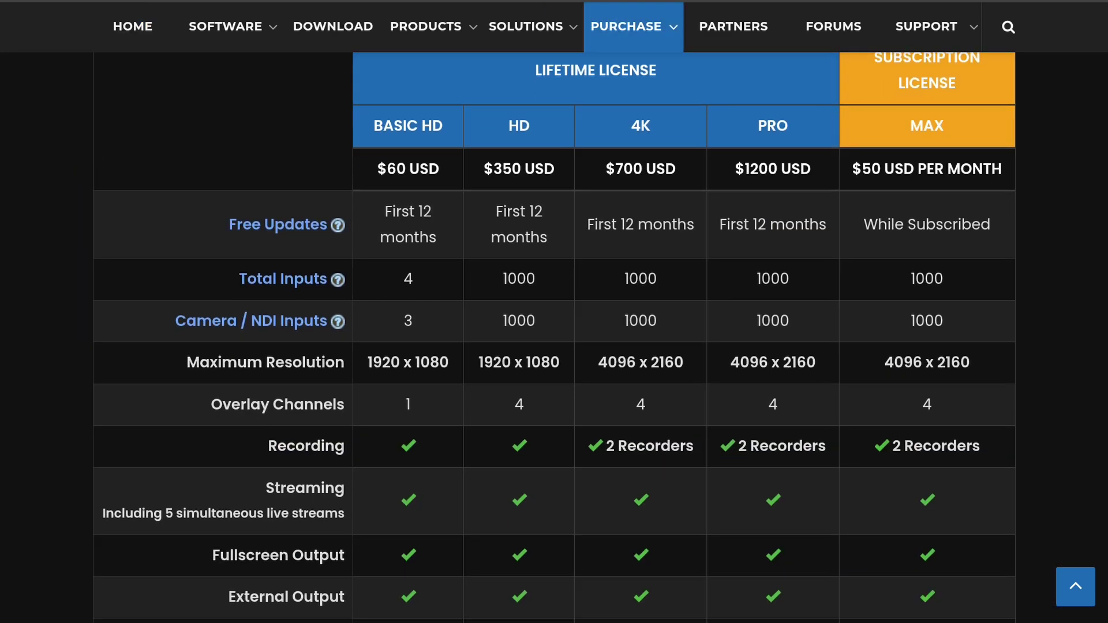
pyautogui.scroll(-10, 889, 554)
pyautogui.scroll(7, 877, 554)
pyautogui.scroll(3, 873, 578)
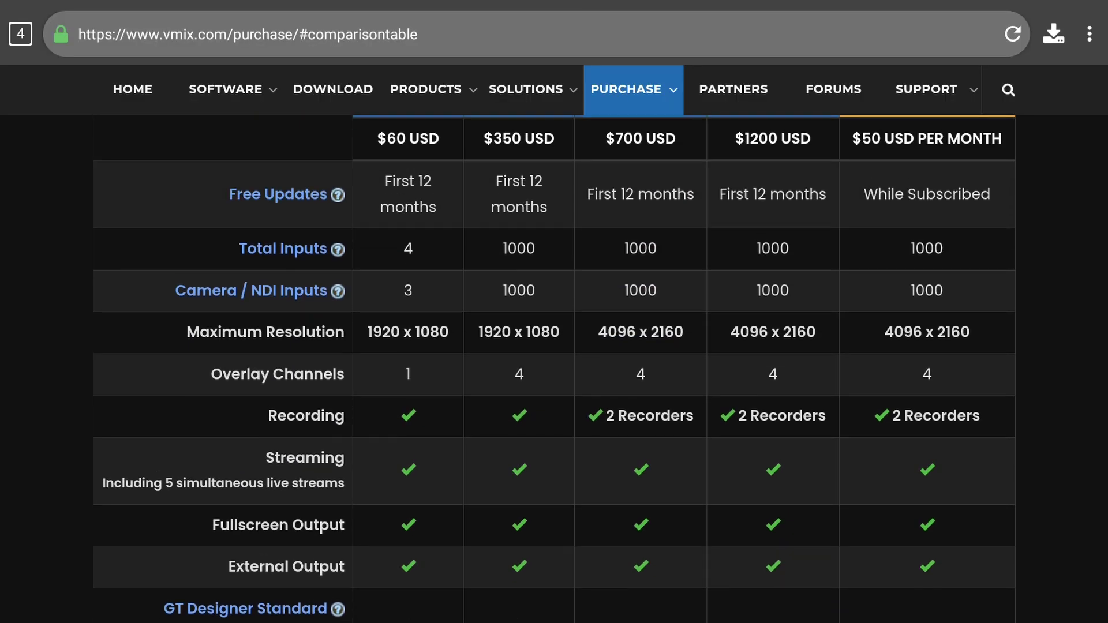
pyautogui.scroll(2, 873, 577)
pyautogui.scroll(-15, 878, 570)
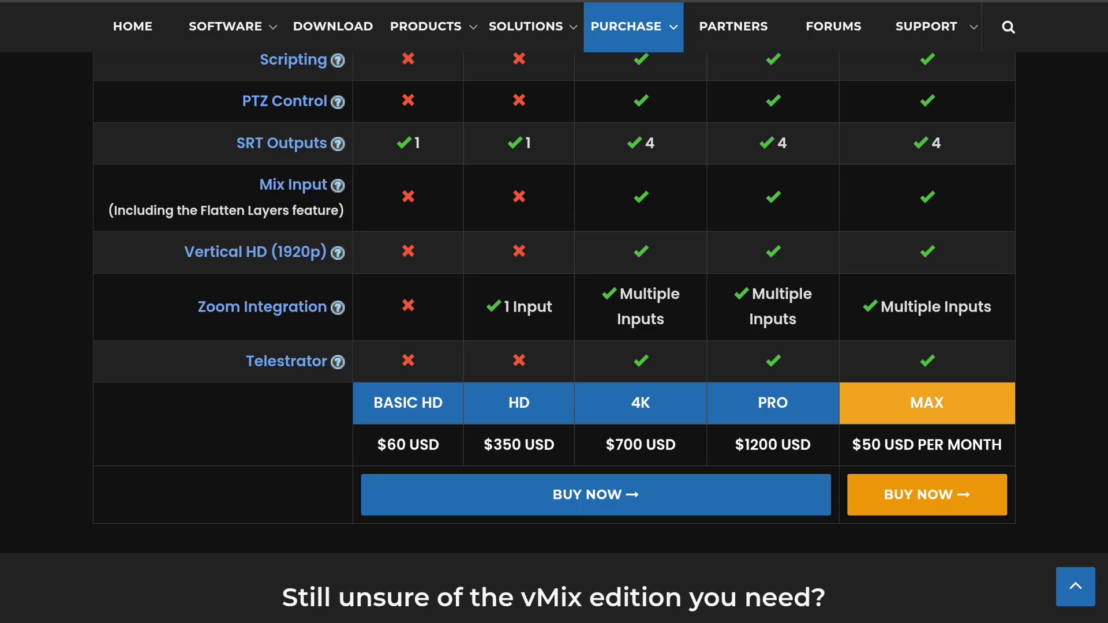
pyautogui.scroll(20, 878, 554)
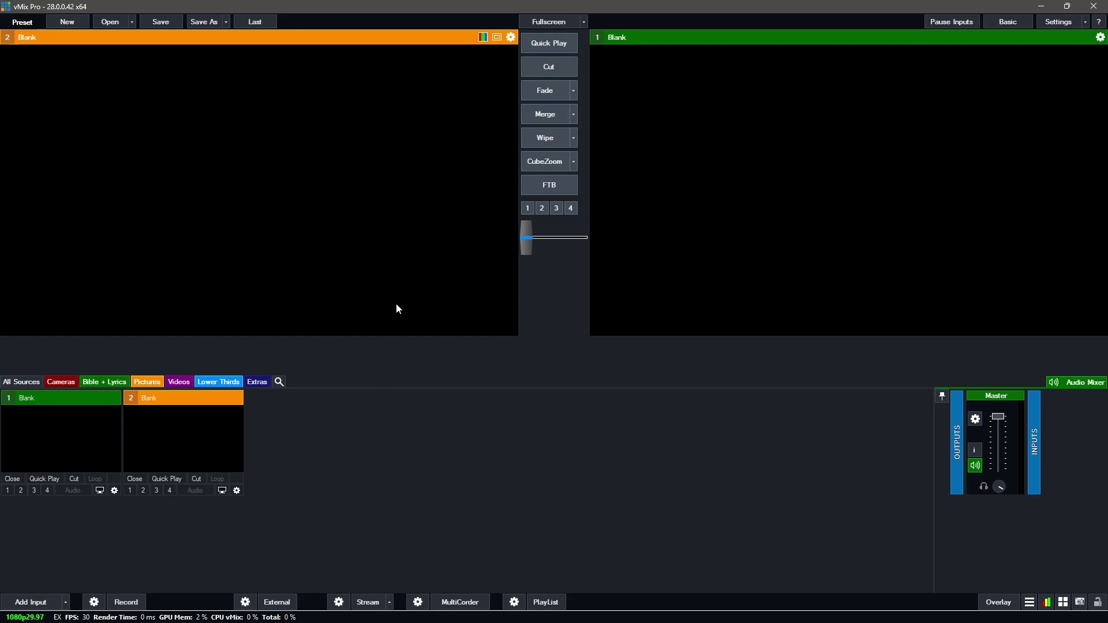
# - Clear the Cameras and Bible + Lyrics names in the Input Categories settings
pyautogui.click(66, 382)
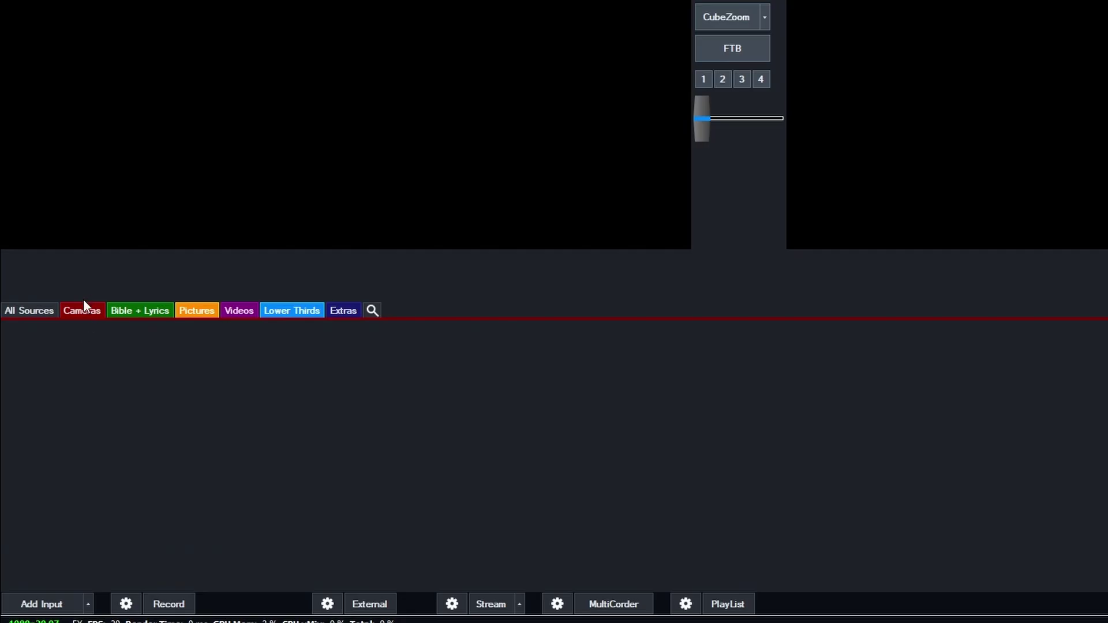
pyautogui.rightClick(81, 311)
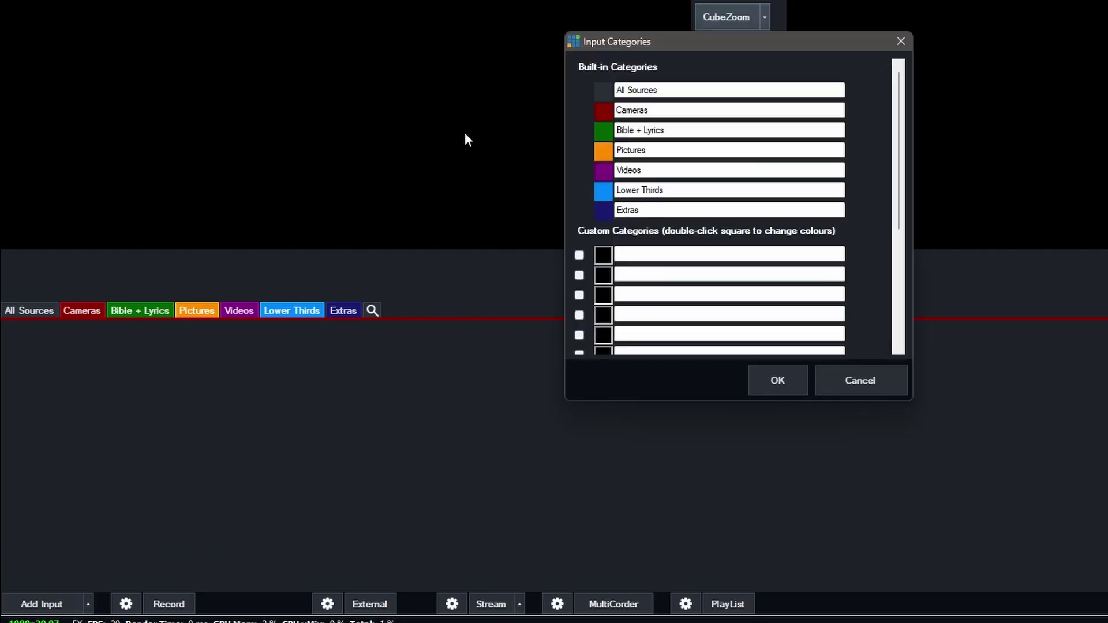
pyautogui.moveTo(668, 109); pyautogui.dragTo(611, 111)
pyautogui.moveTo(670, 130); pyautogui.dragTo(614, 151)
pyautogui.press('BackSpace')
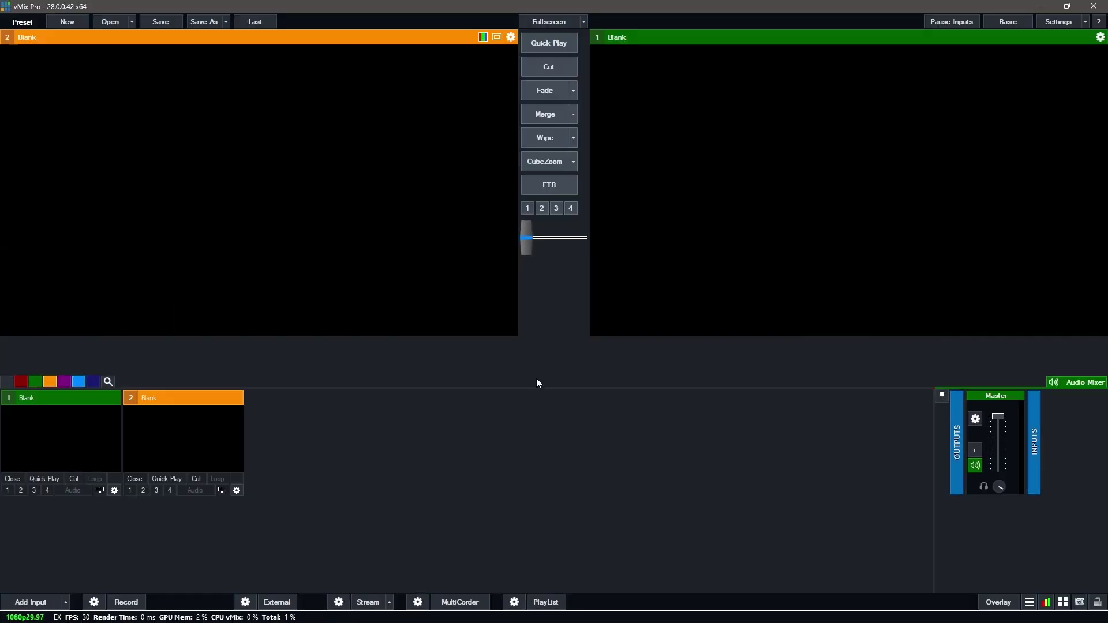
pyautogui.moveTo(255, 90)
pyautogui.mouseDown()
pyautogui.moveTo(388, 240)
pyautogui.moveTo(266, 89)
pyautogui.mouseUp()
pyautogui.moveTo(221, 173); pyautogui.dragTo(226, 155)
pyautogui.moveTo(228, 165); pyautogui.dragTo(235, 172)
pyautogui.moveTo(234, 154); pyautogui.dragTo(242, 155)
pyautogui.moveTo(246, 155); pyautogui.dragTo(225, 215)
pyautogui.moveTo(233, 214); pyautogui.dragTo(283, 213)
pyautogui.moveTo(832, 132)
pyautogui.mouseDown()
pyautogui.moveTo(955, 130)
pyautogui.moveTo(834, 110)
pyautogui.mouseUp()
pyautogui.moveTo(714, 151); pyautogui.dragTo(820, 144)
pyautogui.moveTo(732, 220); pyautogui.dragTo(818, 199)
pyautogui.moveTo(585, 22)
pyautogui.mouseDown()
pyautogui.moveTo(507, 26)
pyautogui.moveTo(626, 58)
pyautogui.moveTo(576, 43)
pyautogui.mouseUp()
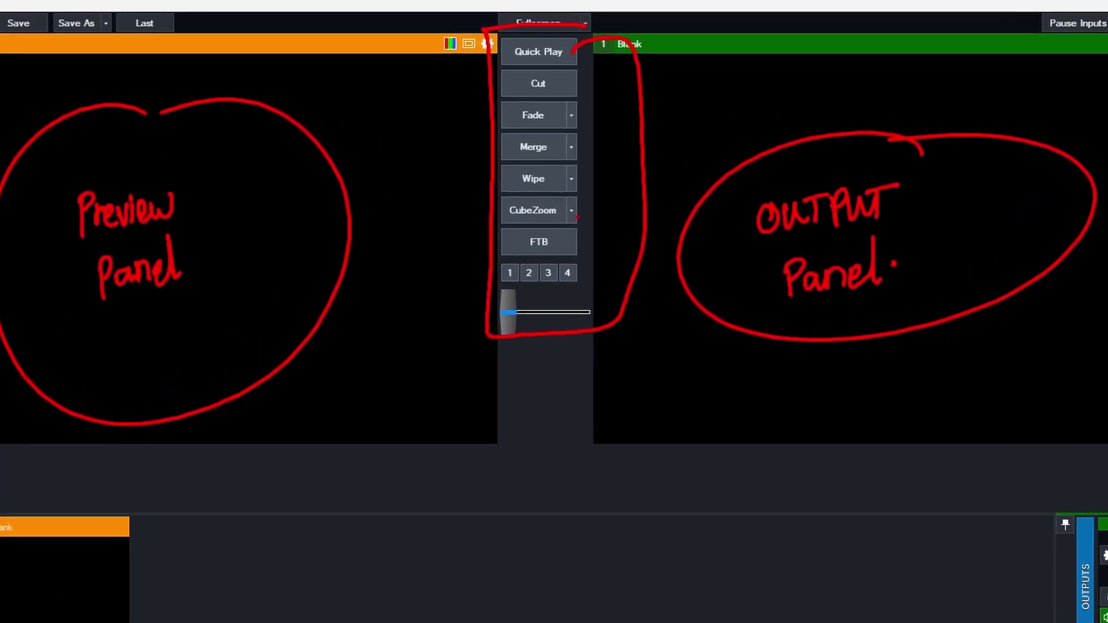
pyautogui.moveTo(519, 362); pyautogui.dragTo(552, 354)
pyautogui.moveTo(536, 355); pyautogui.dragTo(528, 389)
pyautogui.moveTo(542, 366); pyautogui.dragTo(659, 344)
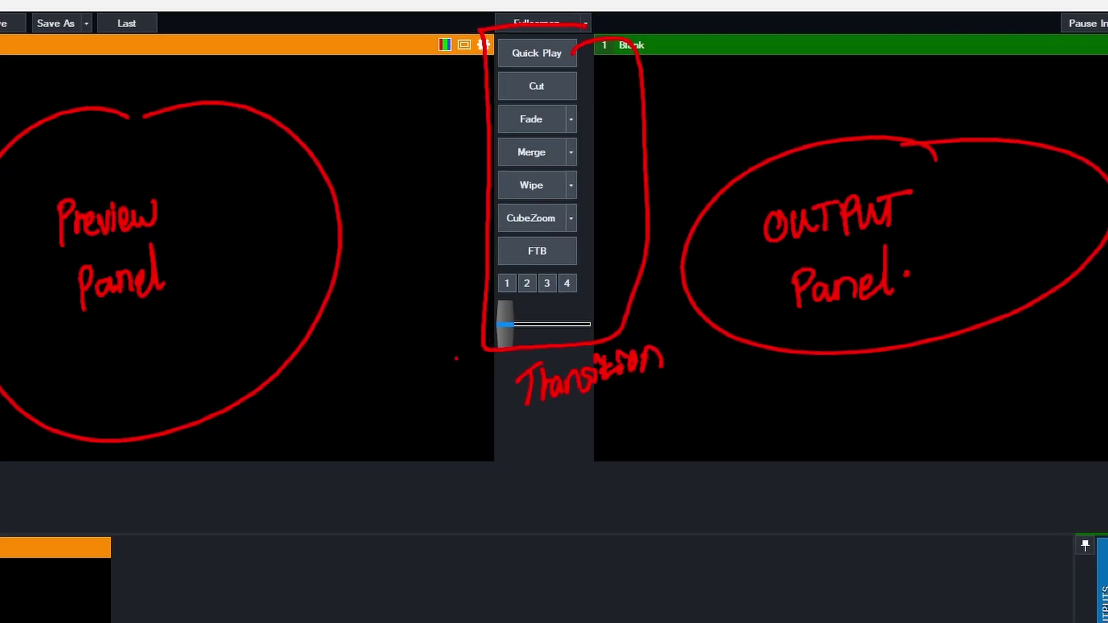
pyautogui.moveTo(383, 387); pyautogui.dragTo(447, 404)
pyautogui.moveTo(459, 379); pyautogui.dragTo(484, 404)
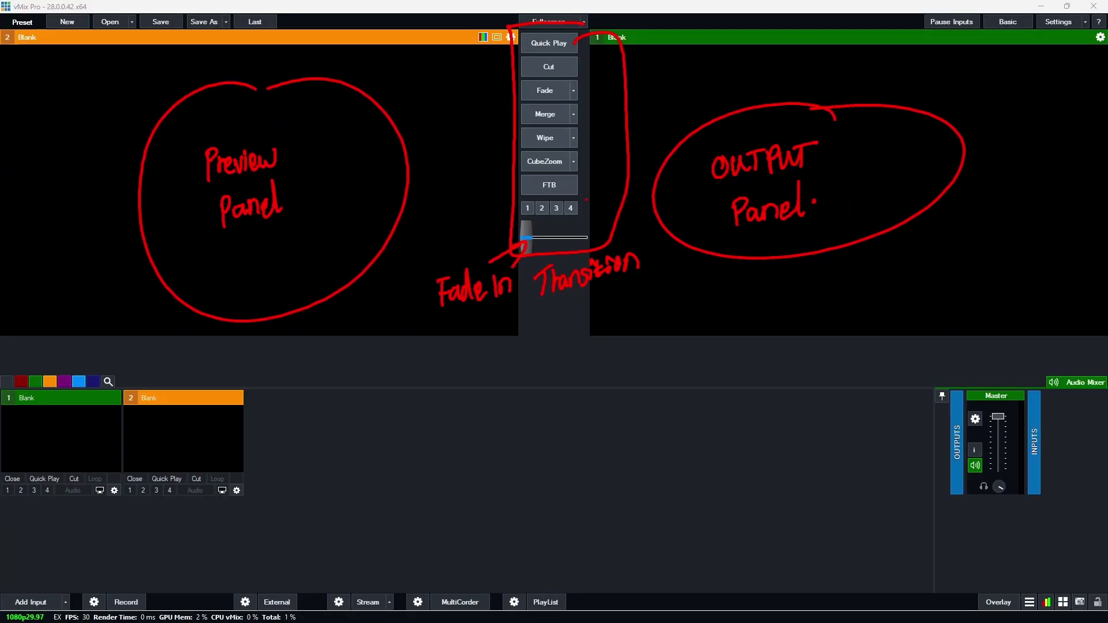
pyautogui.moveTo(586, 196); pyautogui.dragTo(574, 192)
pyautogui.moveTo(688, 293)
pyautogui.mouseDown()
pyautogui.moveTo(599, 220)
pyautogui.moveTo(602, 234)
pyautogui.mouseUp()
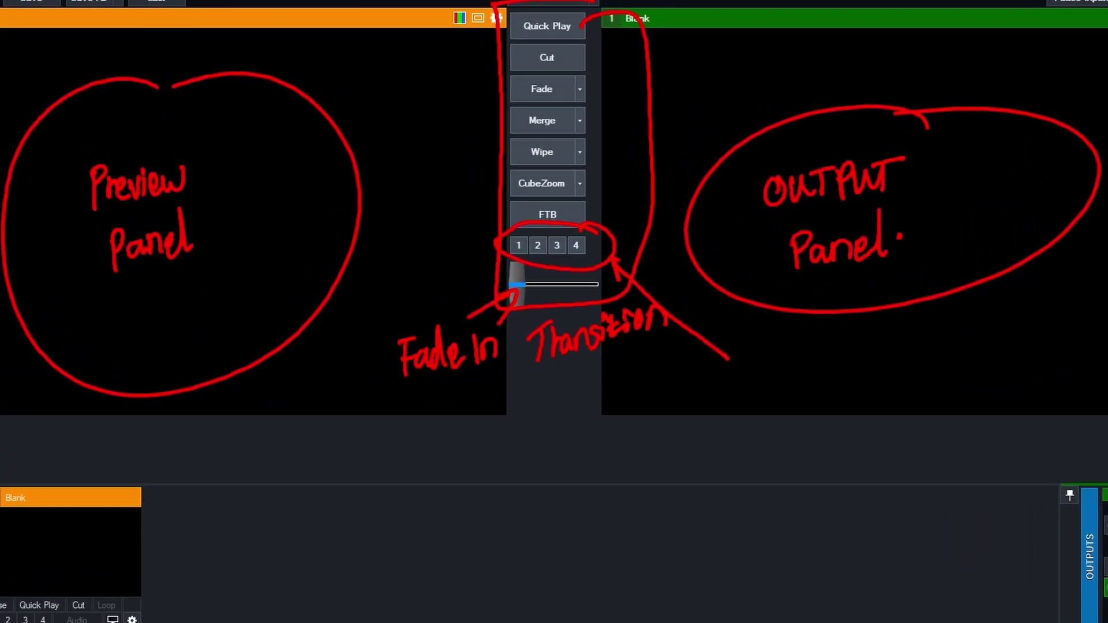
pyautogui.moveTo(765, 381)
pyautogui.mouseDown()
pyautogui.moveTo(792, 384)
pyautogui.moveTo(810, 409)
pyautogui.mouseUp()
pyautogui.moveTo(814, 398)
pyautogui.mouseDown()
pyautogui.moveTo(829, 393)
pyautogui.moveTo(848, 416)
pyautogui.moveTo(880, 407)
pyautogui.moveTo(904, 430)
pyautogui.mouseUp()
pyautogui.click(860, 402)
pyautogui.moveTo(938, 392); pyautogui.dragTo(924, 416)
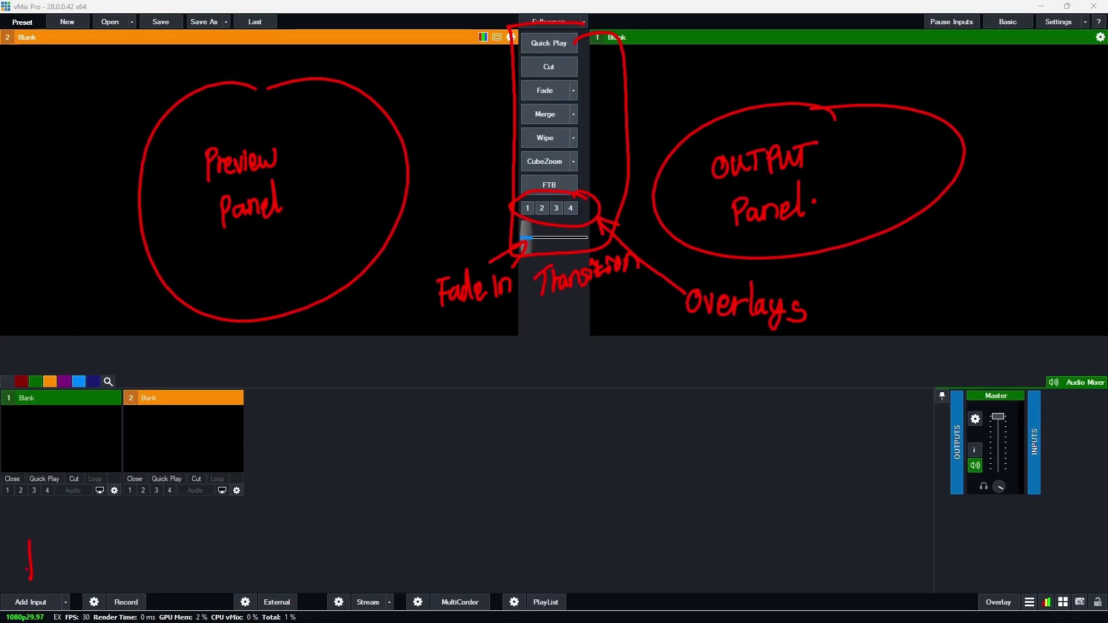
pyautogui.moveTo(21, 561); pyautogui.dragTo(30, 582)
pyautogui.moveTo(38, 561); pyautogui.dragTo(30, 582)
pyautogui.click(123, 580)
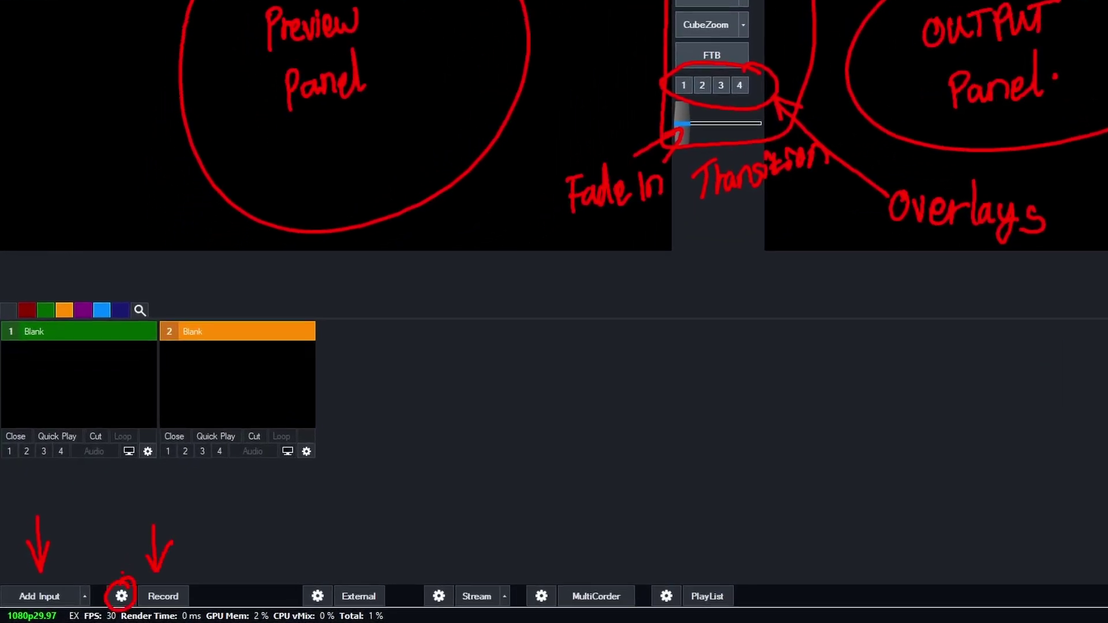
pyautogui.moveTo(343, 534); pyautogui.dragTo(342, 574)
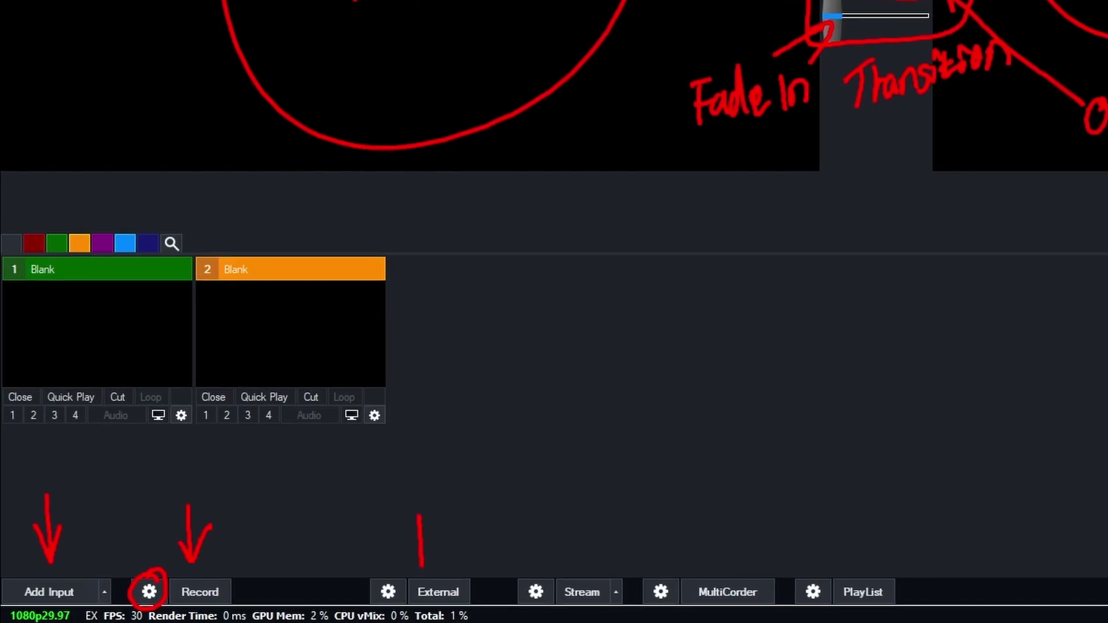
pyautogui.moveTo(411, 548); pyautogui.dragTo(420, 569)
pyautogui.moveTo(437, 547); pyautogui.dragTo(421, 568)
pyautogui.click(416, 485)
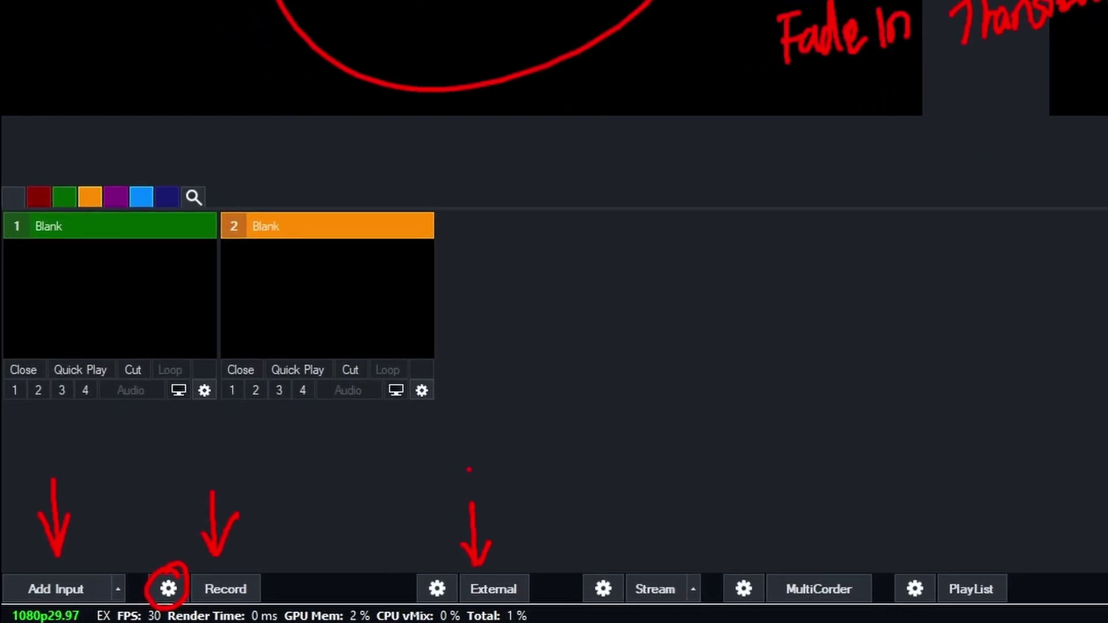
pyautogui.moveTo(516, 459); pyautogui.dragTo(527, 459)
pyautogui.moveTo(540, 440); pyautogui.dragTo(535, 476)
pyautogui.moveTo(542, 546); pyautogui.dragTo(580, 535)
pyautogui.moveTo(610, 494); pyautogui.dragTo(604, 536)
pyautogui.moveTo(648, 496)
pyautogui.mouseDown()
pyautogui.moveTo(667, 519)
pyautogui.moveTo(687, 488)
pyautogui.mouseUp()
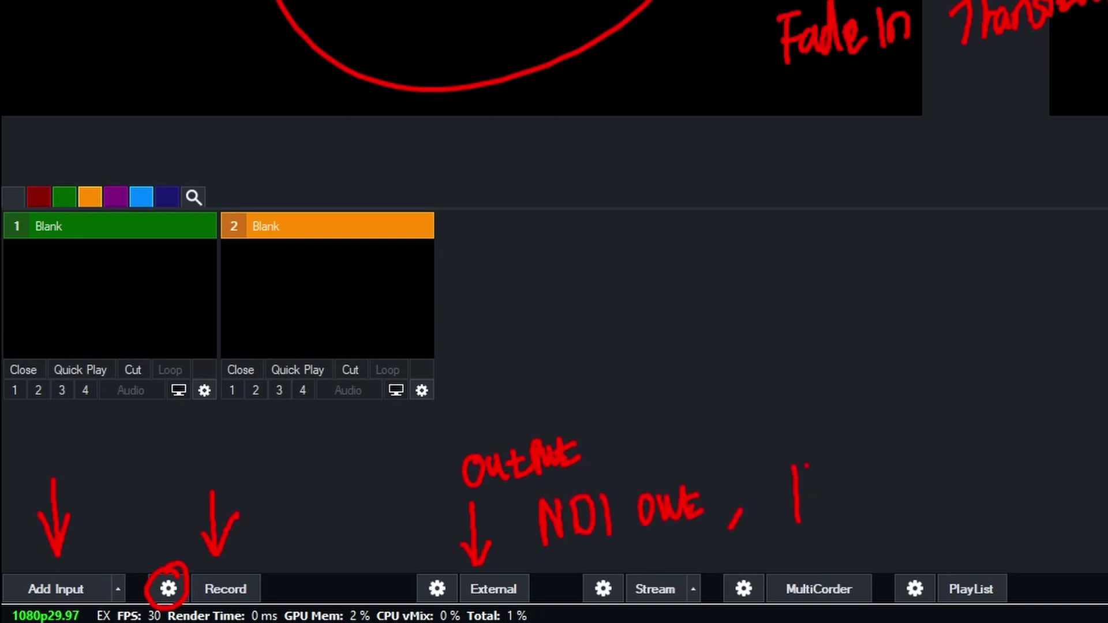
pyautogui.moveTo(808, 467); pyautogui.dragTo(815, 507)
pyautogui.moveTo(825, 473); pyautogui.dragTo(829, 512)
pyautogui.click(858, 471)
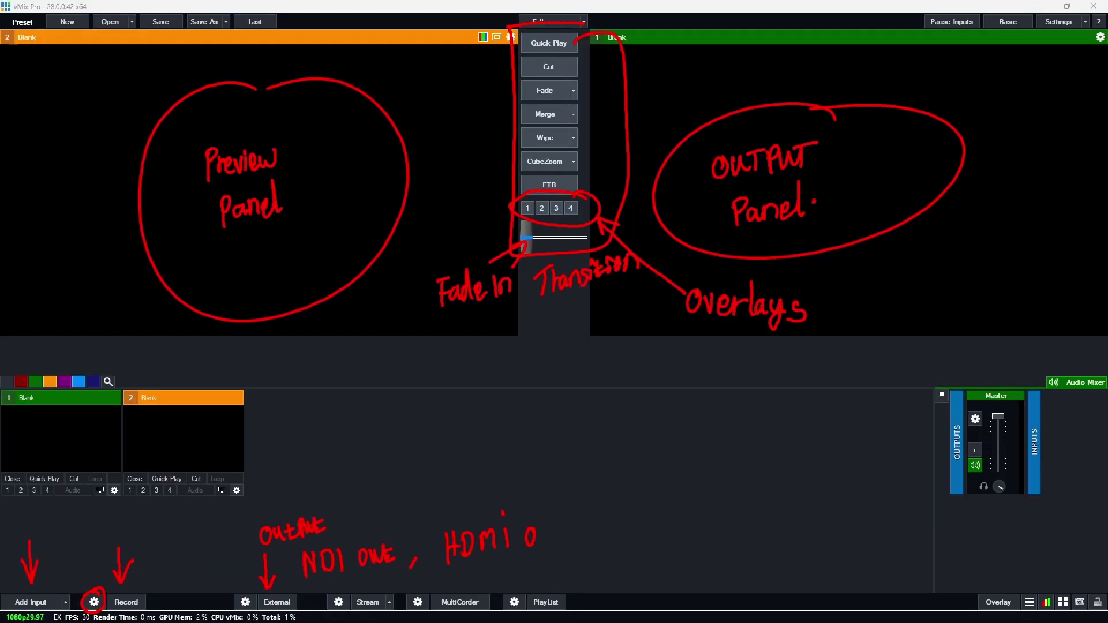
# - Clear the annotations and open Streaming Settings on stream 5
pyautogui.press('Escape')
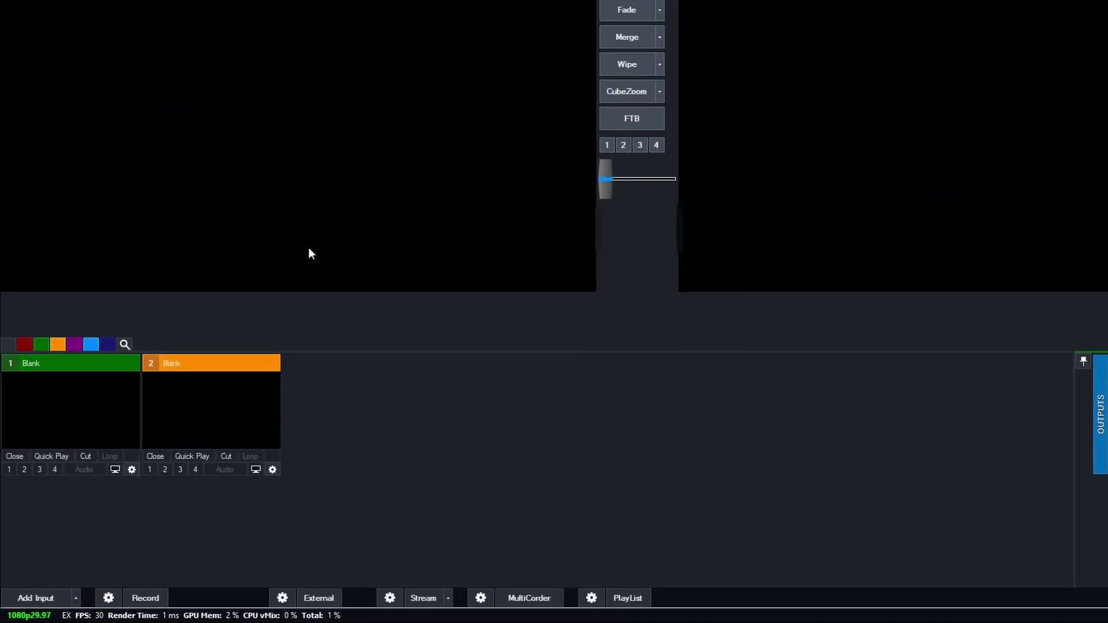
pyautogui.click(462, 593)
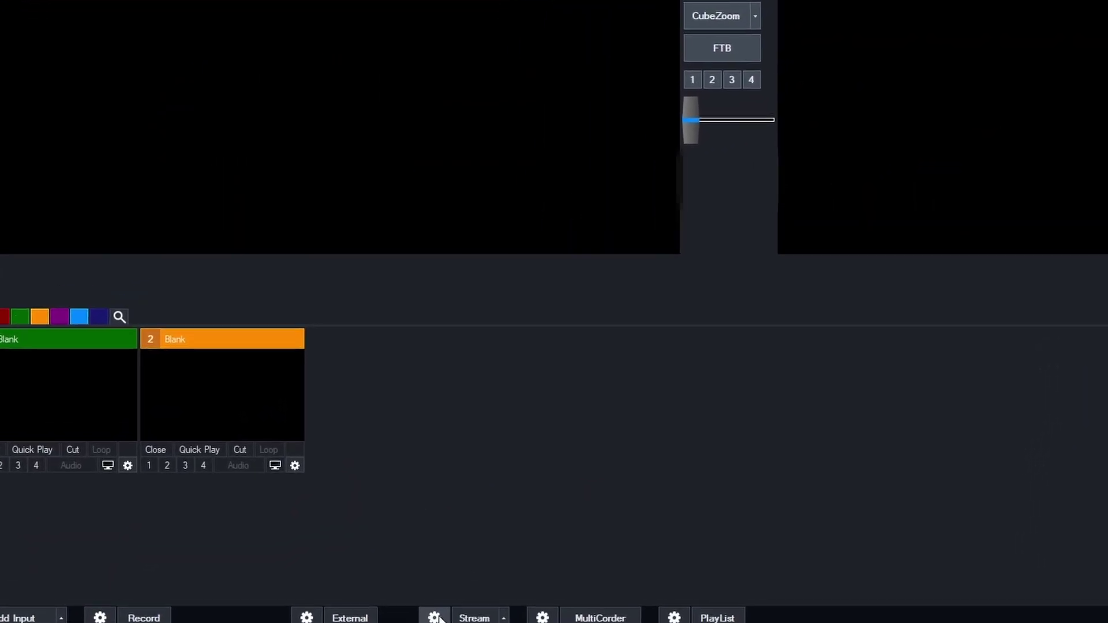
pyautogui.click(563, 199)
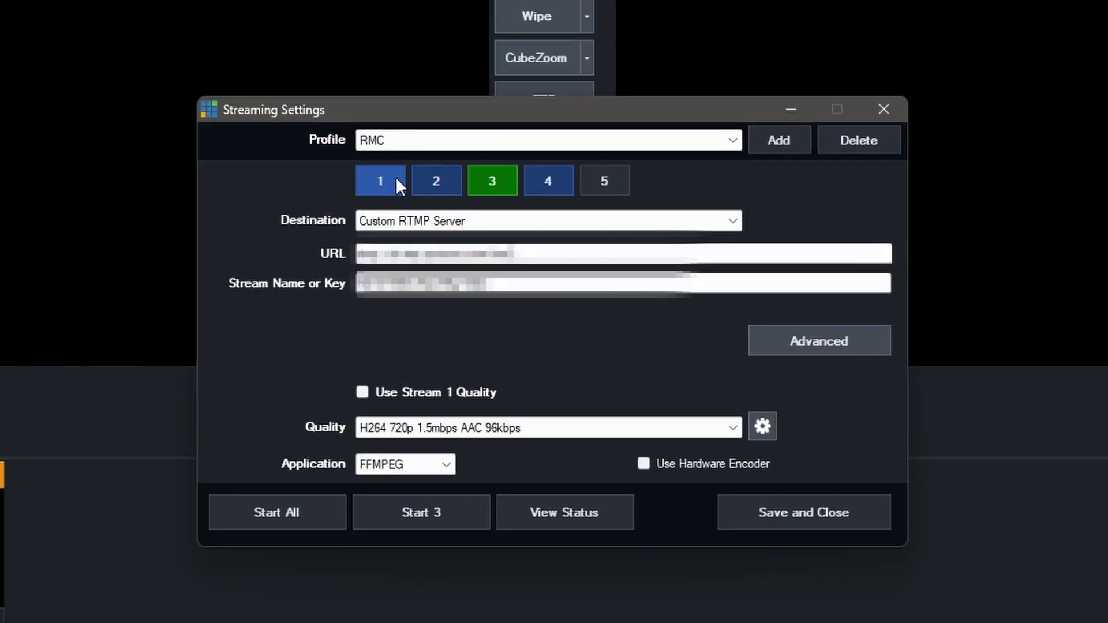
pyautogui.click(396, 179)
pyautogui.click(436, 181)
pyautogui.click(492, 181)
pyautogui.click(549, 181)
pyautogui.click(588, 180)
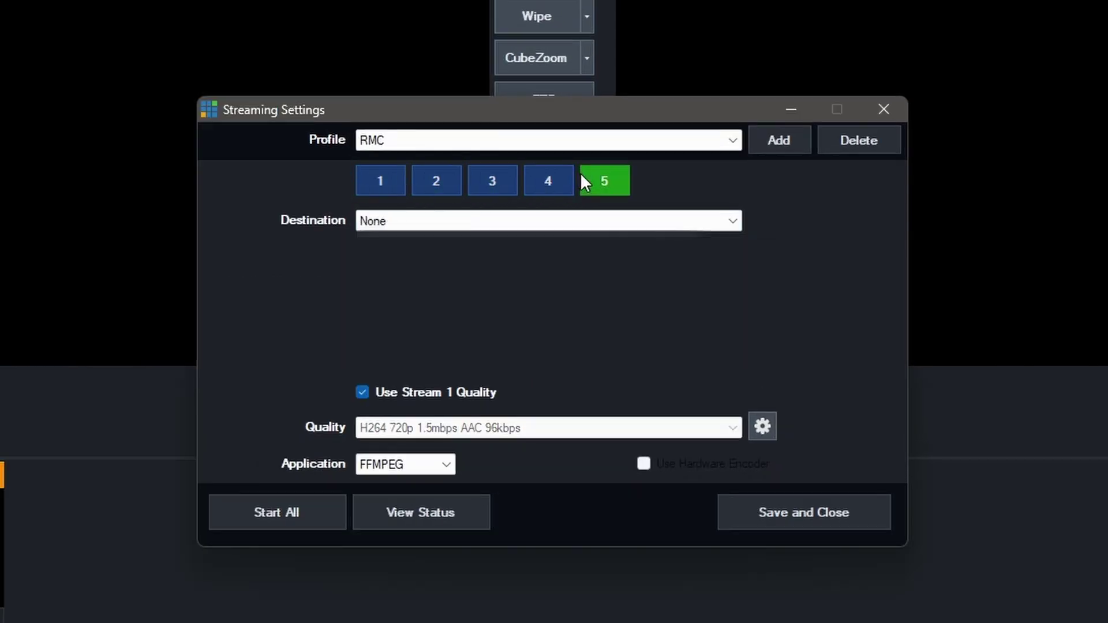
# - Give stream 5 the Default profile and a Custom RTMP Server destination
pyautogui.click(719, 141)
pyautogui.click(606, 156)
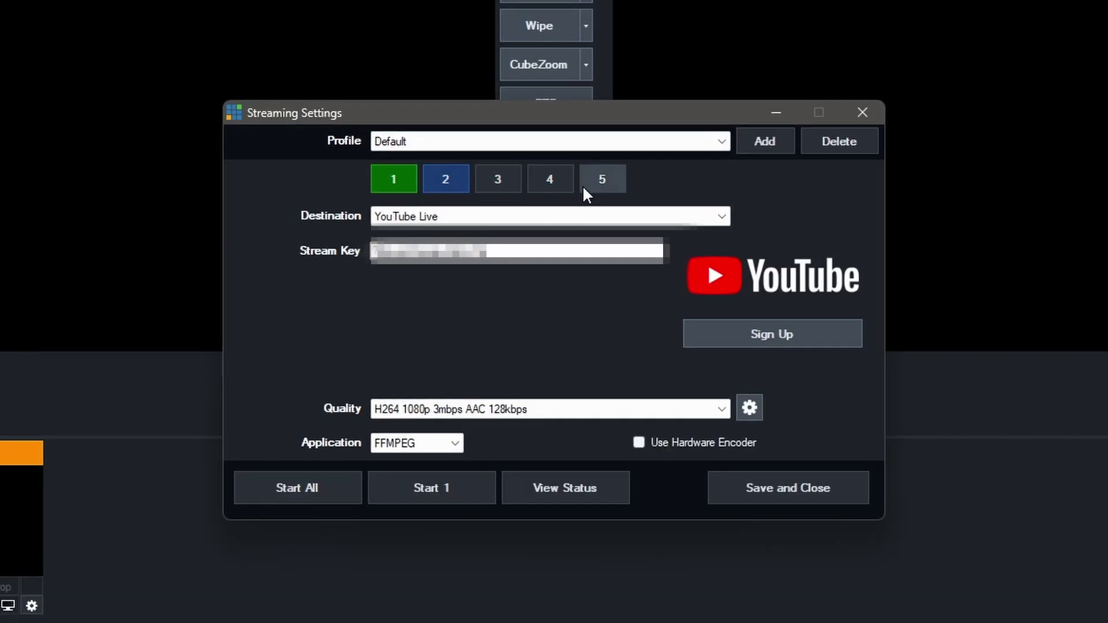
pyautogui.click(675, 218)
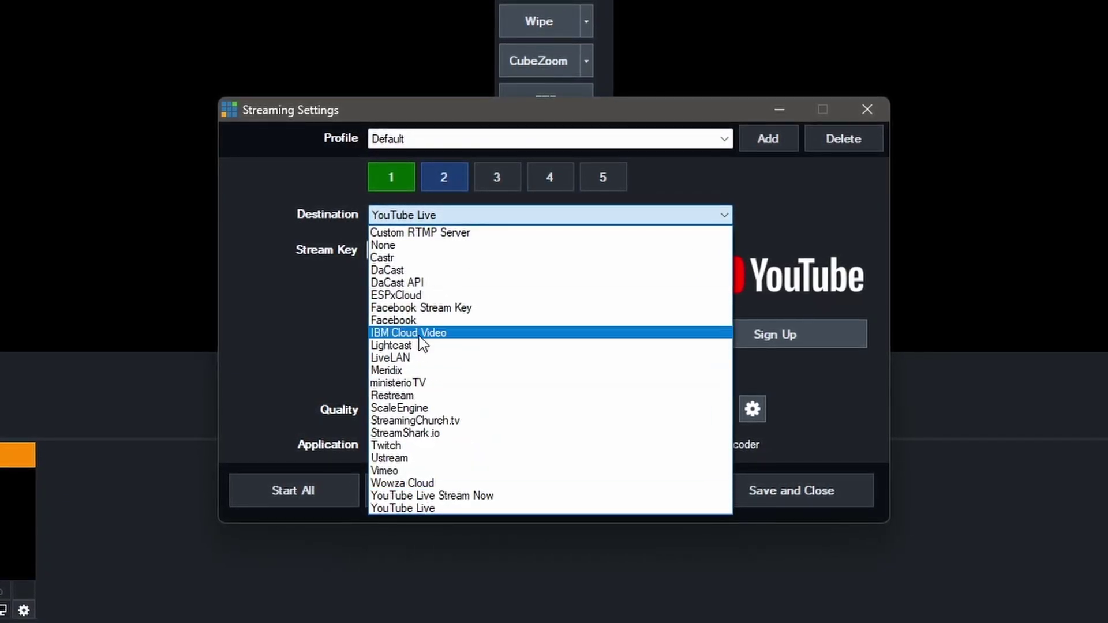
pyautogui.click(404, 320)
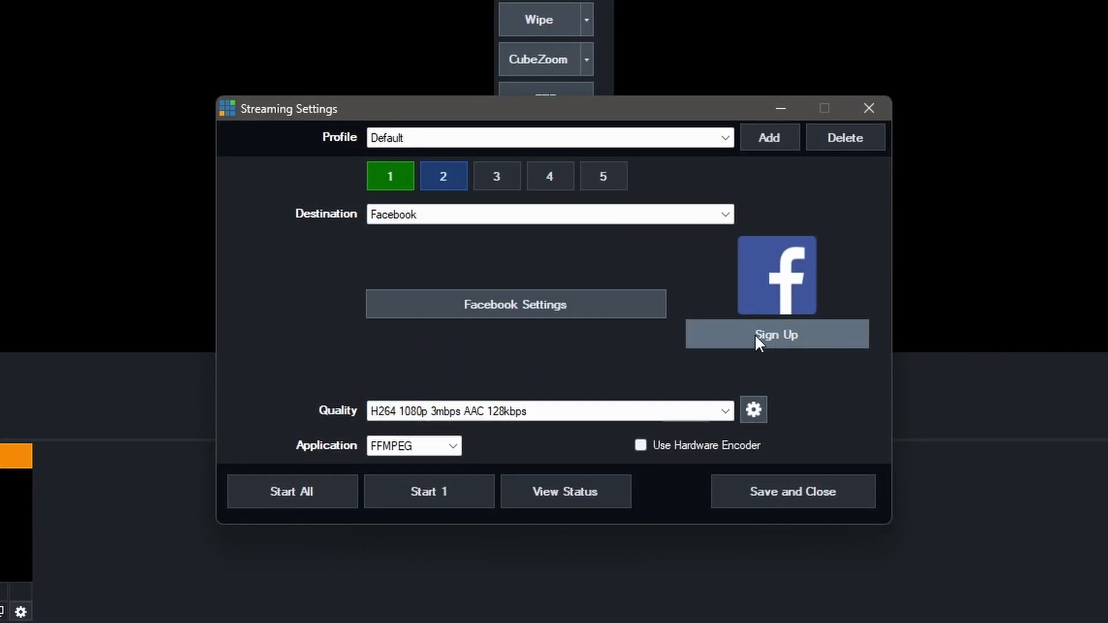
pyautogui.click(507, 217)
pyautogui.click(460, 236)
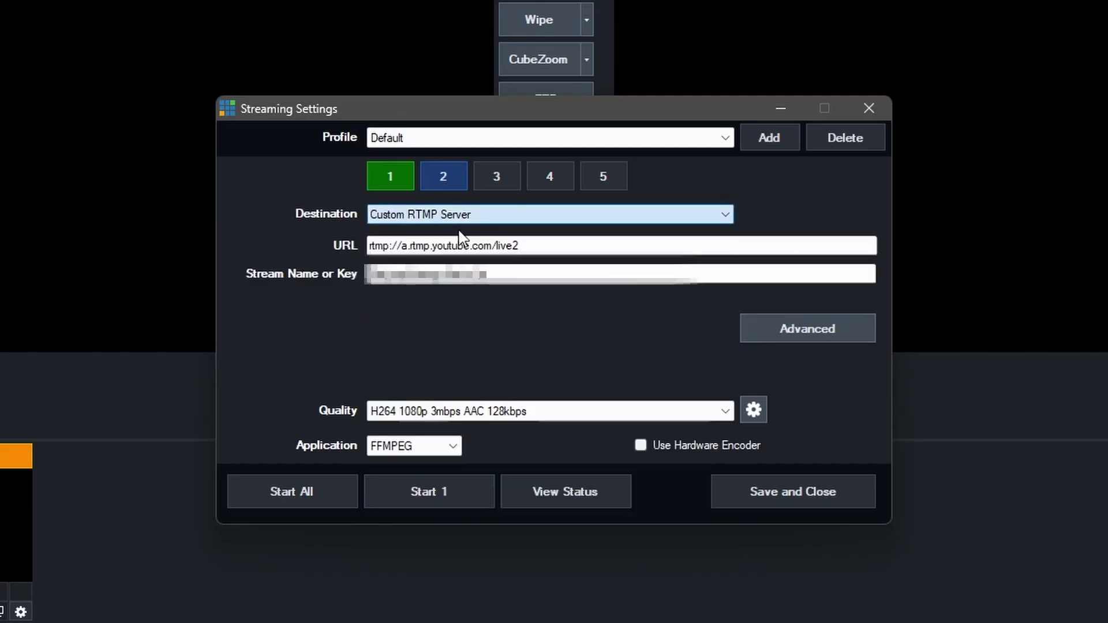
pyautogui.click(512, 247)
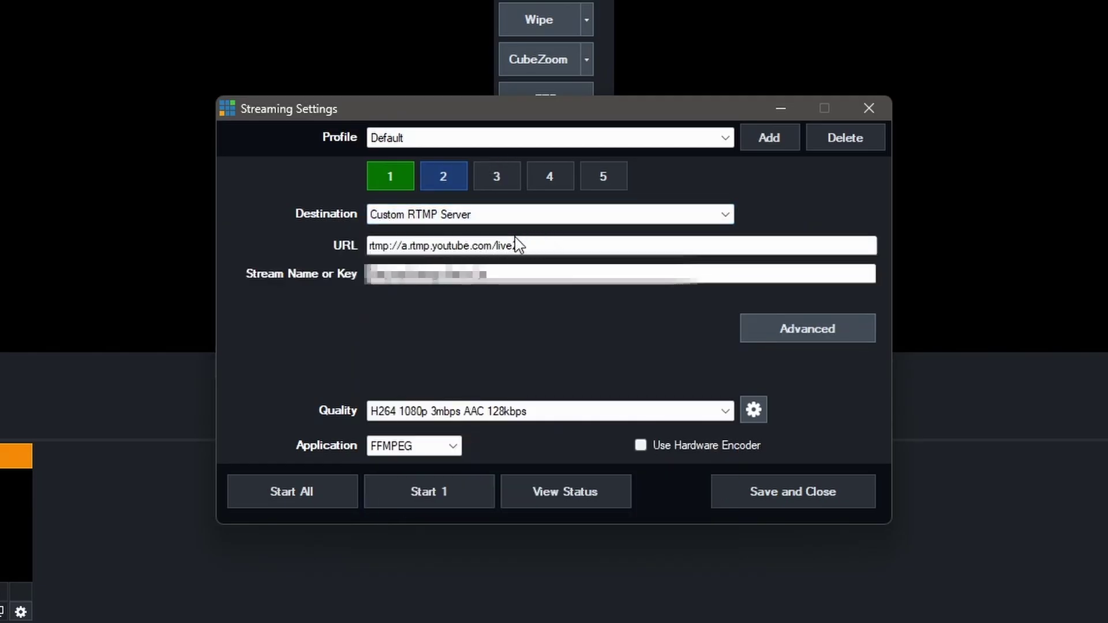
# - Delete the stream keys for stream 2 and stream 1, then view the Quality presets
pyautogui.click(441, 184)
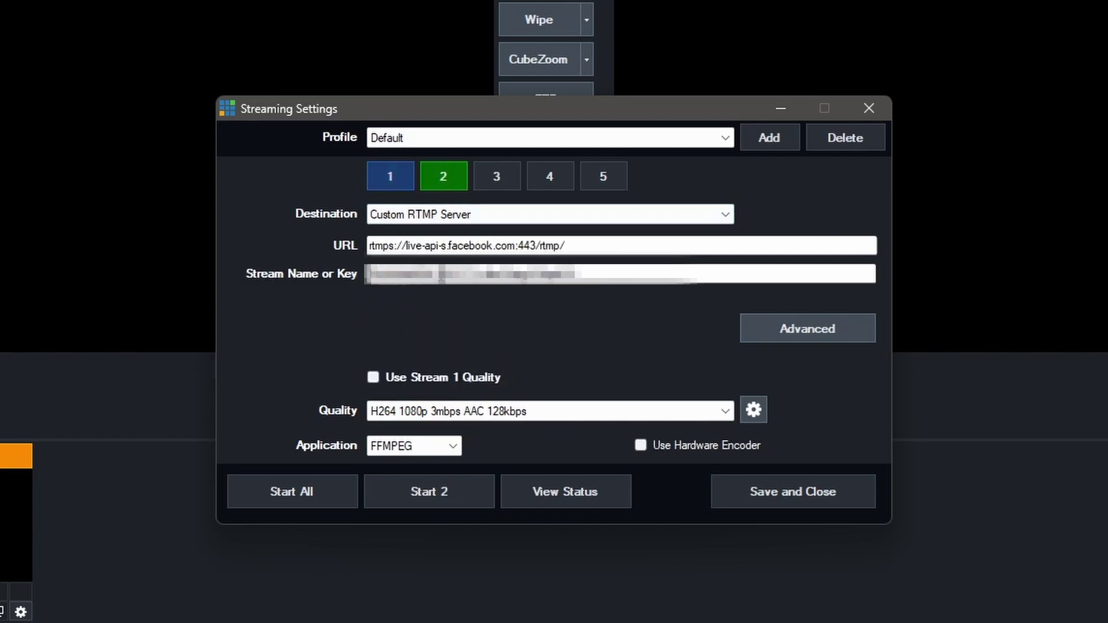
pyautogui.moveTo(586, 274); pyautogui.dragTo(368, 274)
pyautogui.press('Delete')
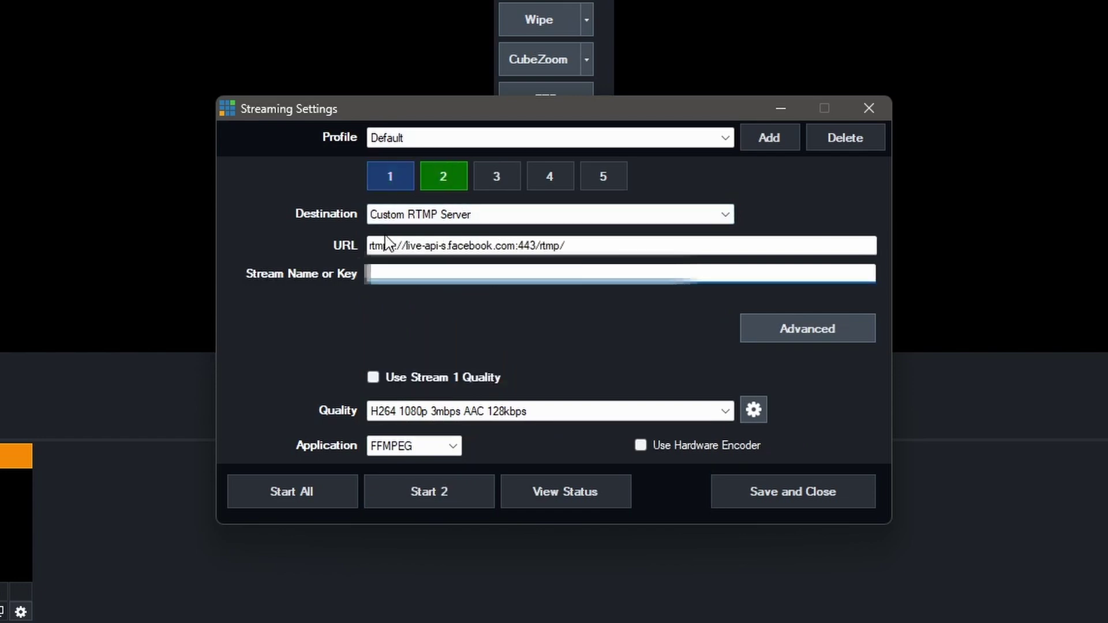
pyautogui.click(404, 179)
pyautogui.moveTo(491, 274); pyautogui.dragTo(361, 274)
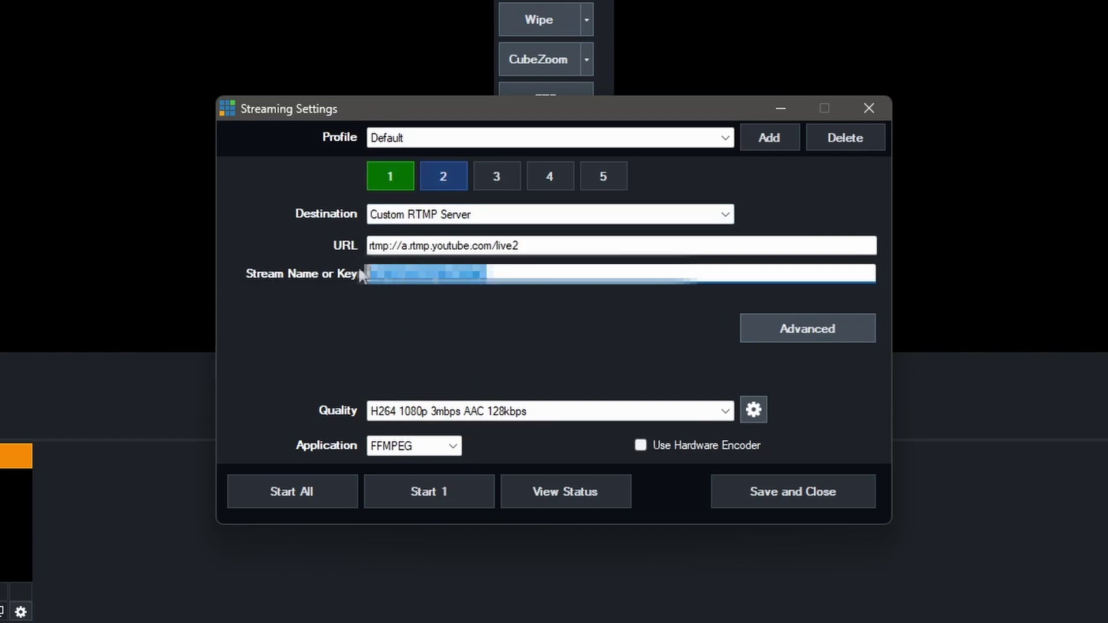
pyautogui.press('Delete')
pyautogui.click(568, 412)
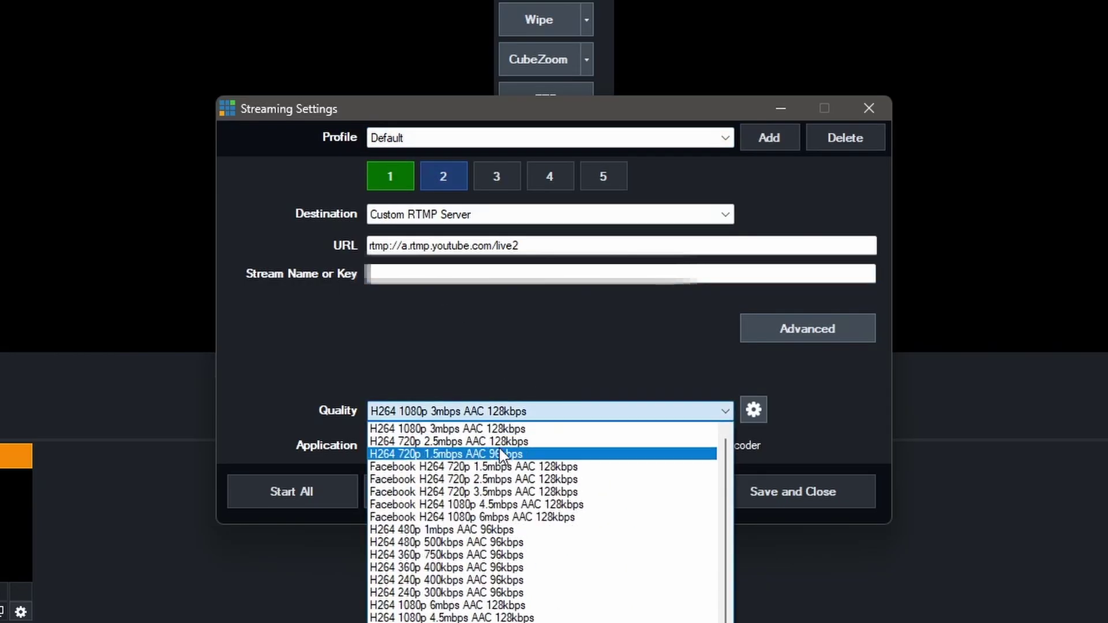
pyautogui.moveTo(725, 488); pyautogui.dragTo(742, 456)
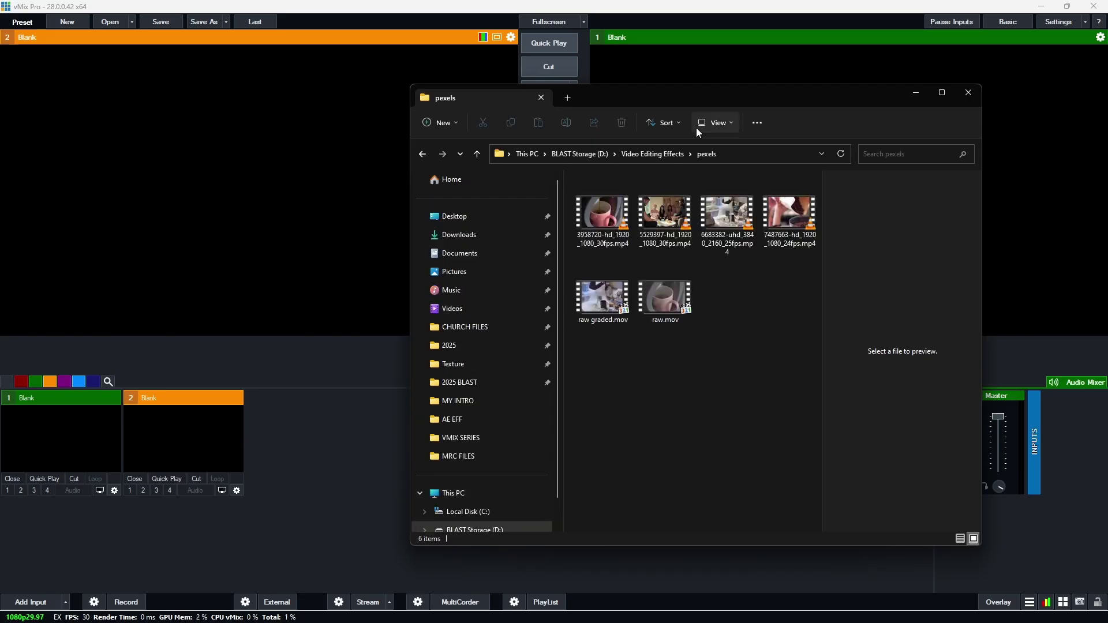
# - Add the four pexels coffee mp4 clips from File Explorer as vMix inputs
pyautogui.click(601, 221)
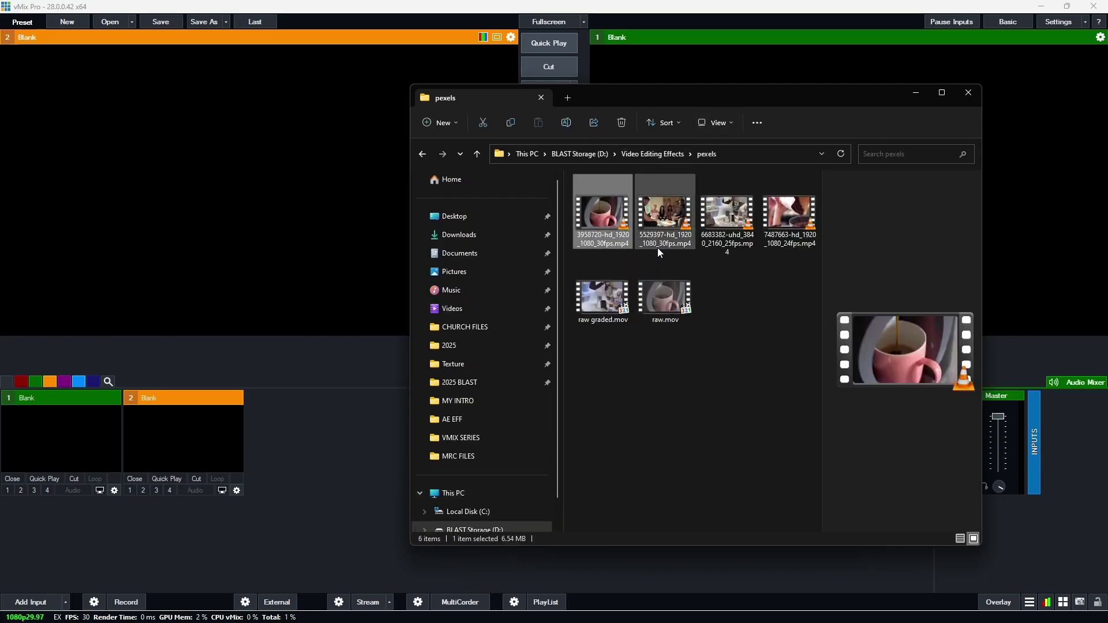
pyautogui.keyDown('shift'); pyautogui.click(789, 219); pyautogui.keyUp('shift')
pyautogui.moveTo(790, 219); pyautogui.dragTo(326, 461)
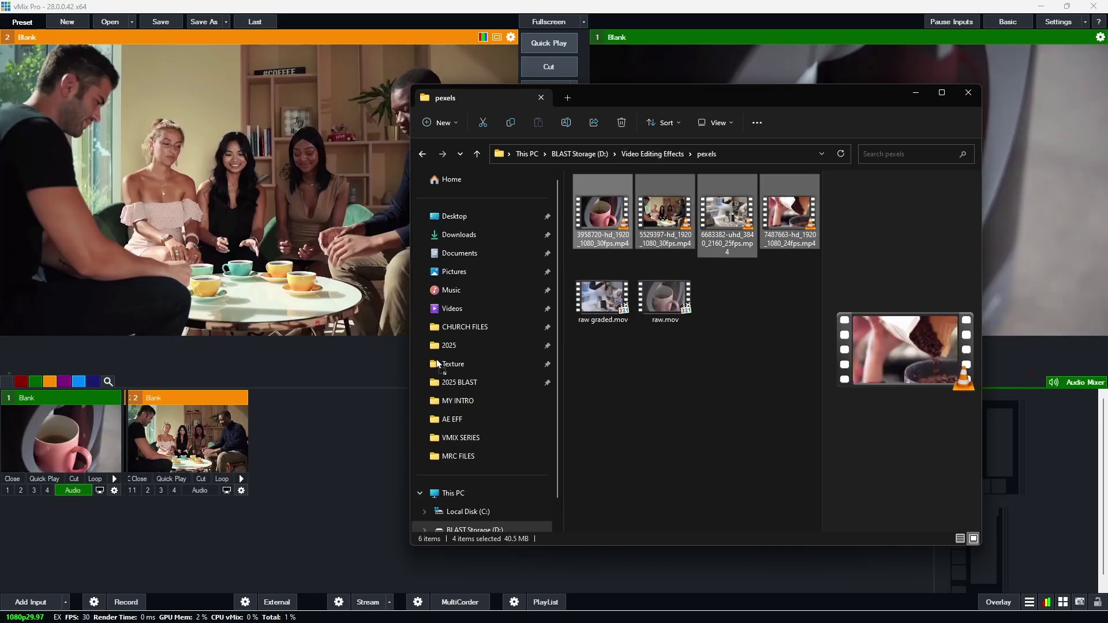
pyautogui.click(300, 509)
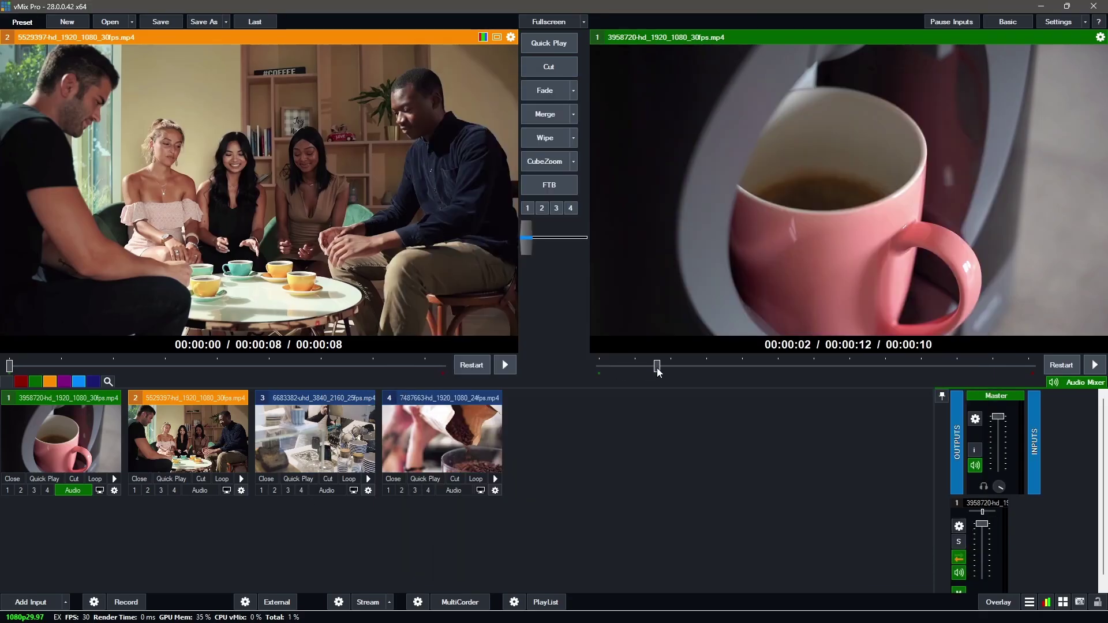
# - Seek the output clip near its end, play it, and send input 3 live
pyautogui.moveTo(659, 372); pyautogui.dragTo(761, 375)
pyautogui.moveTo(859, 374); pyautogui.dragTo(924, 370)
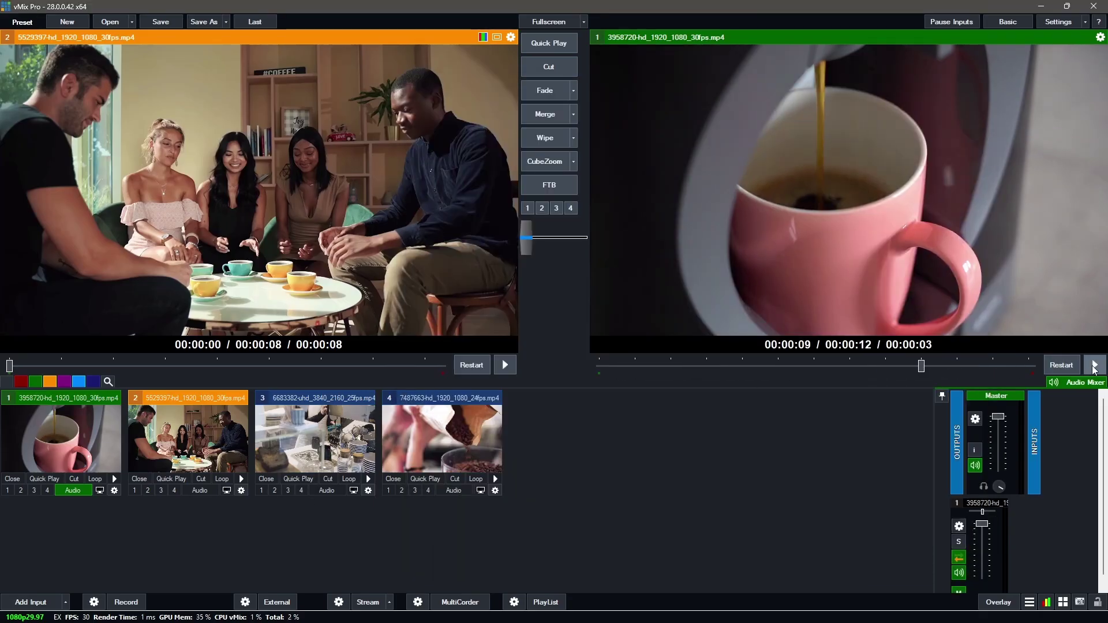
pyautogui.click(1096, 365)
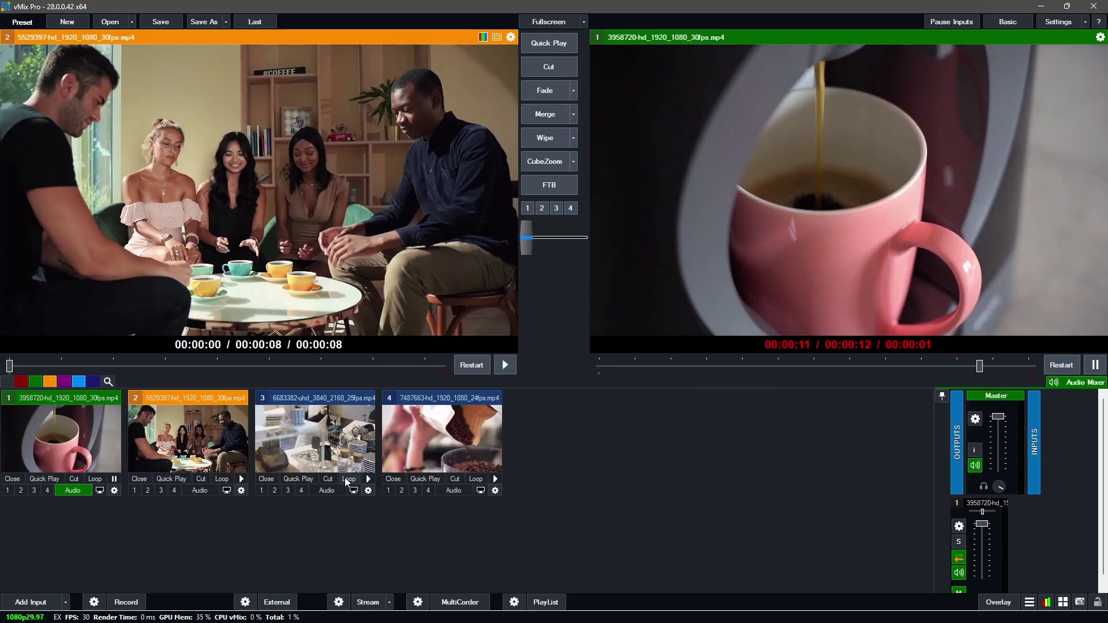
pyautogui.click(299, 479)
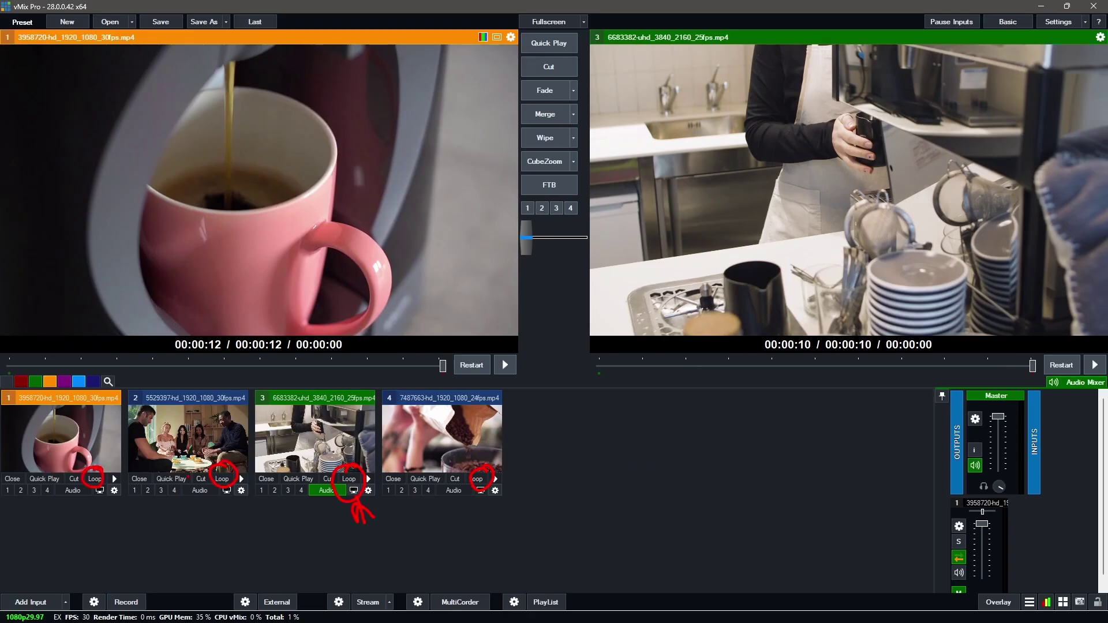
# - Turn on Loop for input 3's kitchen clip and start it playing
pyautogui.click(349, 479)
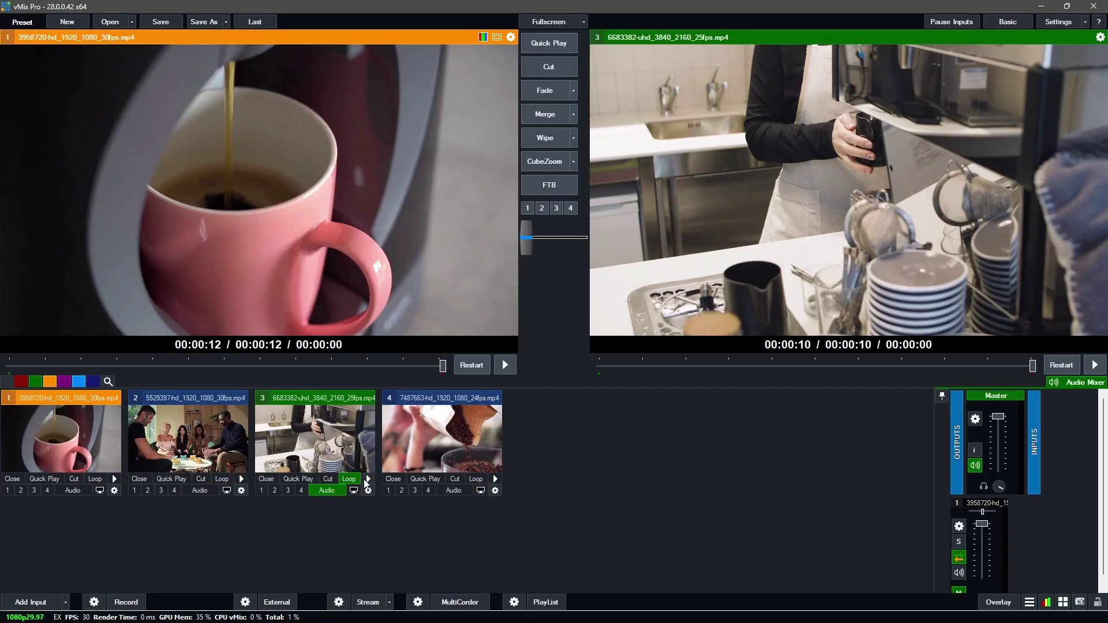
pyautogui.click(308, 481)
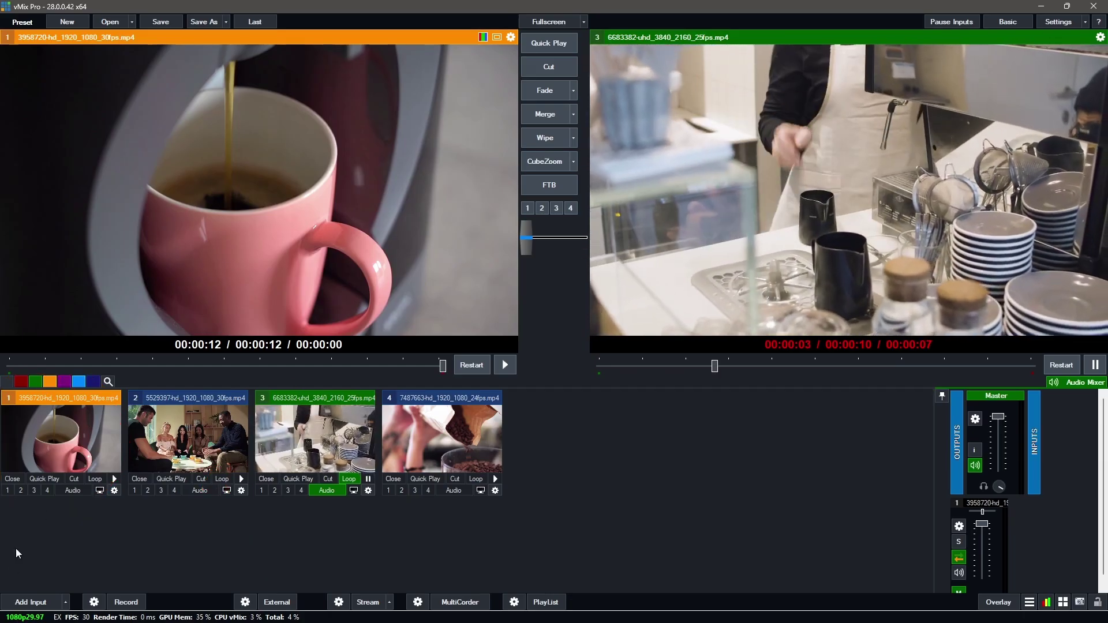
# - Add the HD Webcam as camera input number 1 and send it to preview
pyautogui.click(41, 604)
pyautogui.click(549, 128)
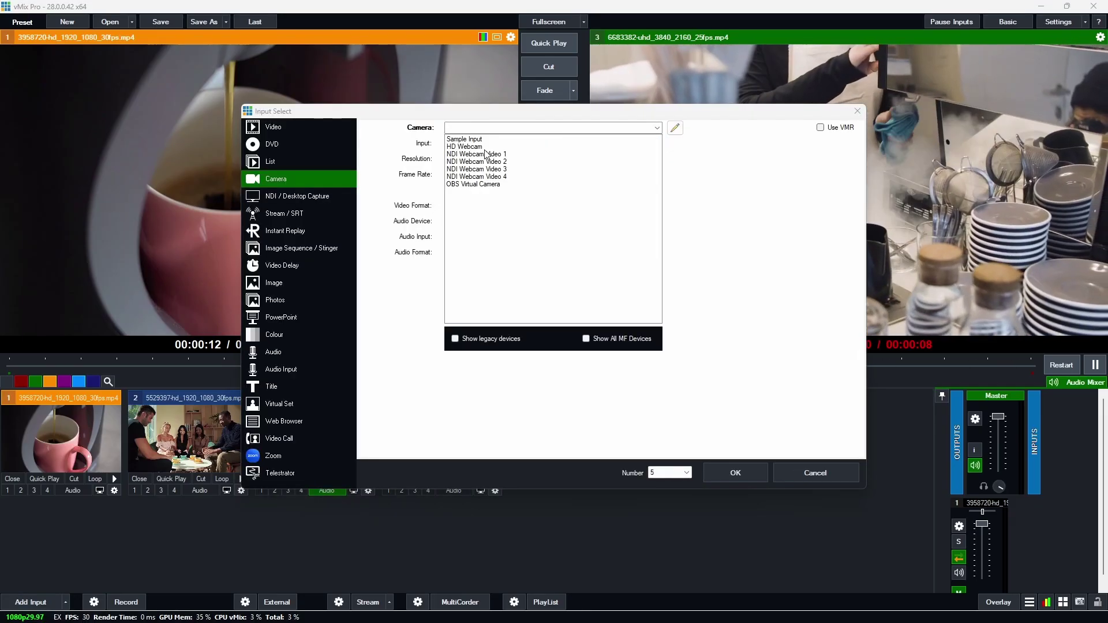
pyautogui.click(485, 149)
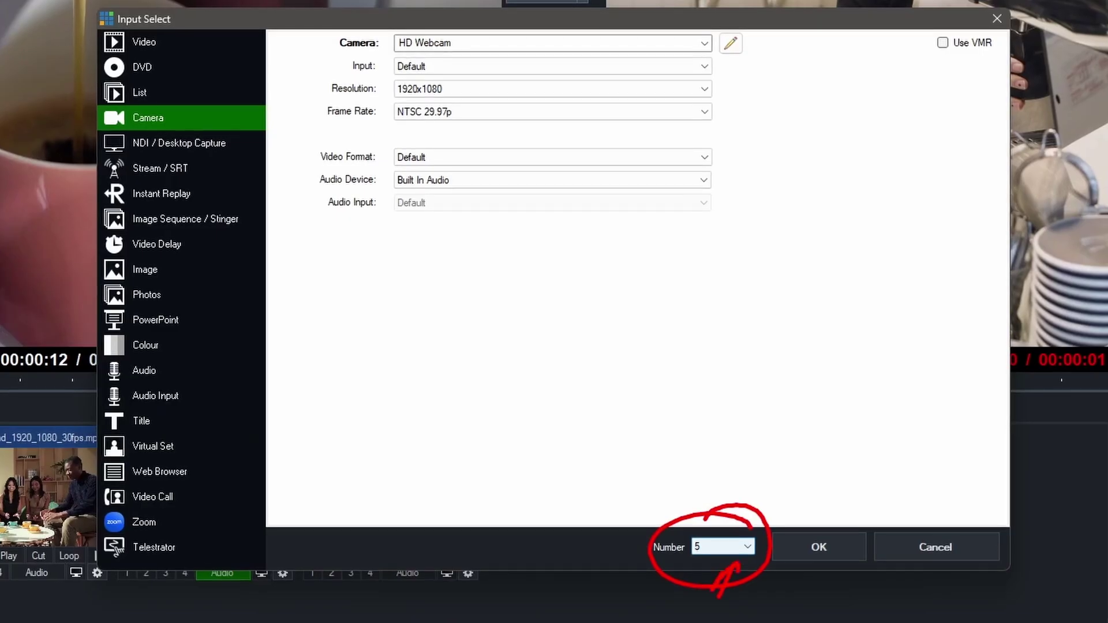
pyautogui.click(716, 546)
pyautogui.click(721, 560)
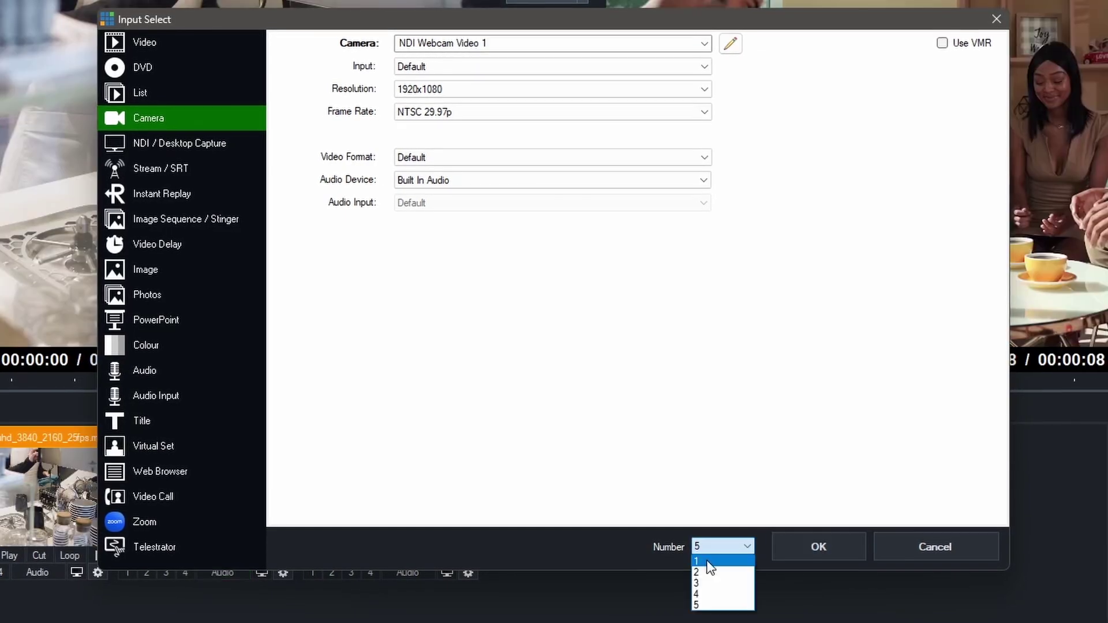
pyautogui.click(701, 557)
pyautogui.click(815, 544)
pyautogui.click(78, 444)
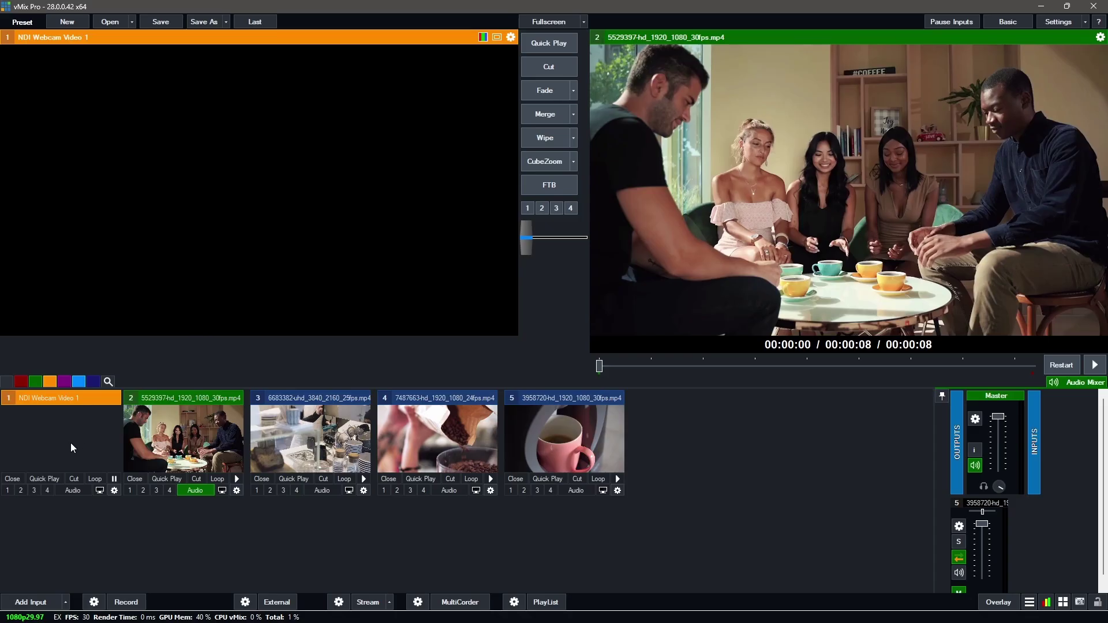
# - Add a Focusrite Thunderbolt ASIO audio input as input number 2
pyautogui.click(23, 604)
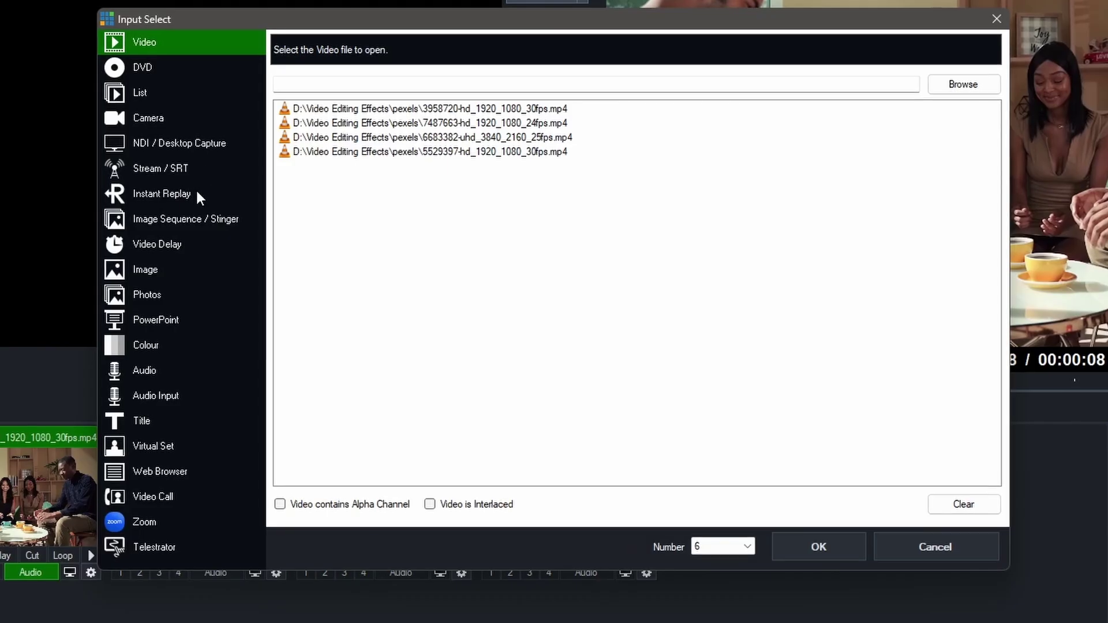
pyautogui.click(291, 368)
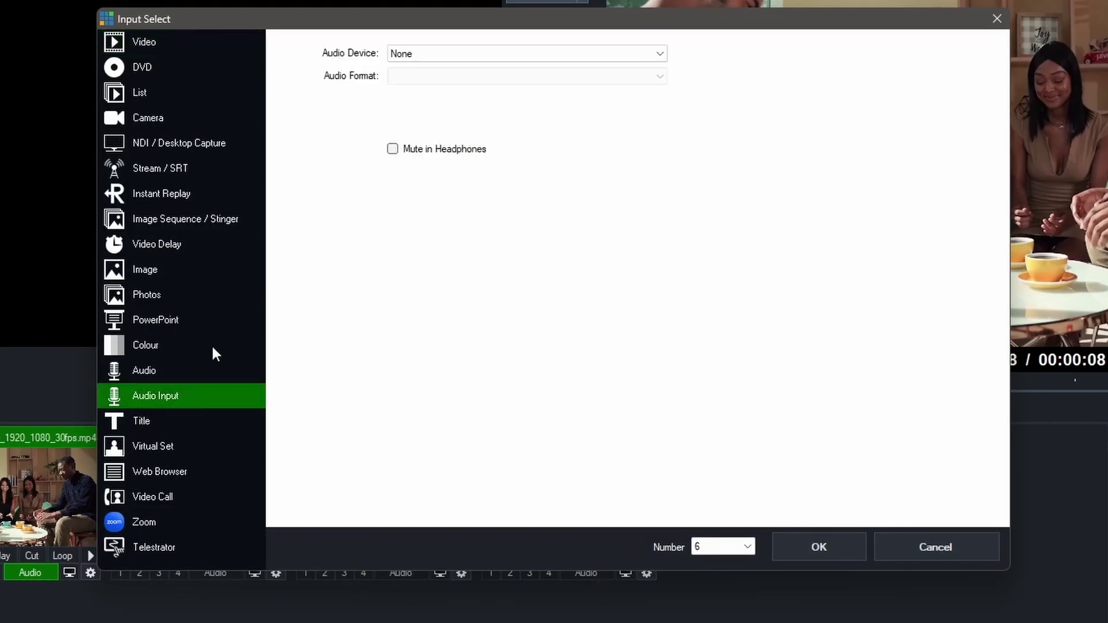
pyautogui.click(407, 53)
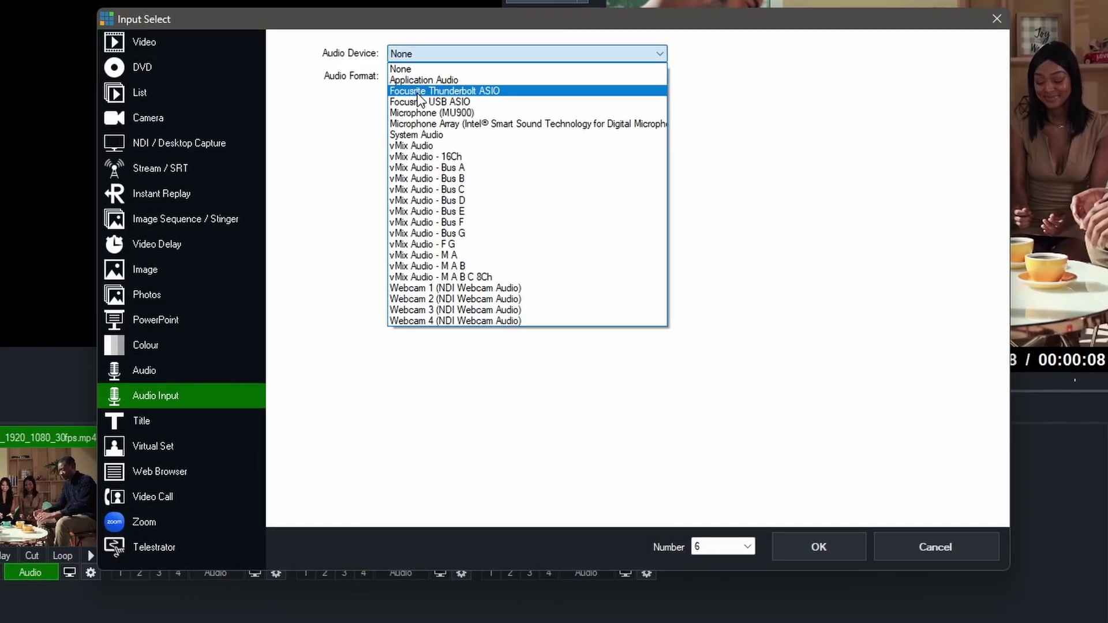
pyautogui.click(438, 91)
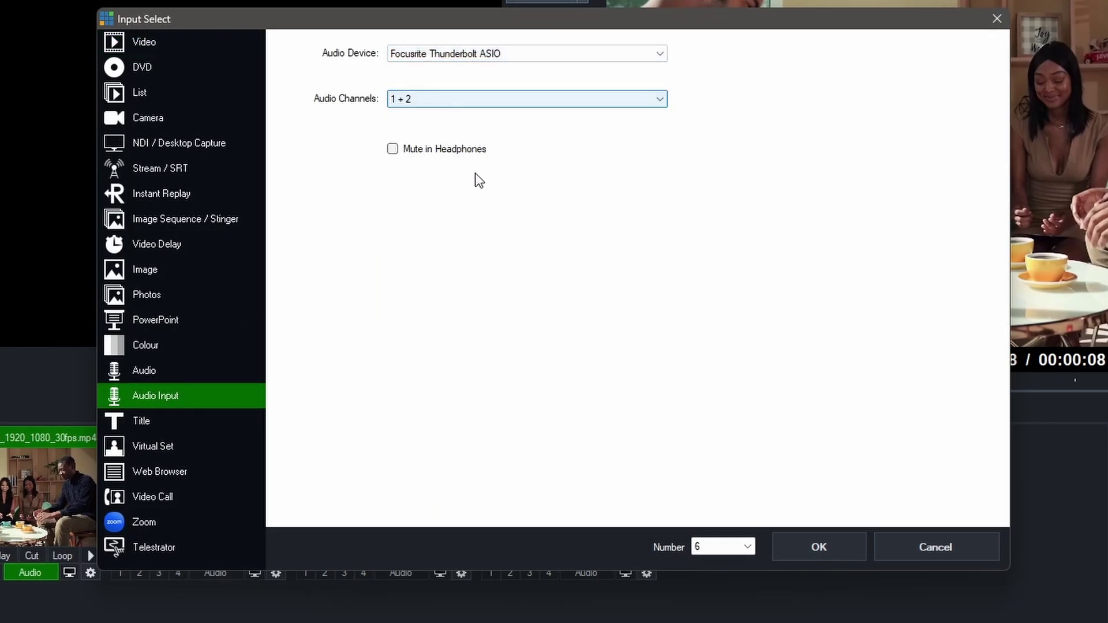
pyautogui.click(714, 546)
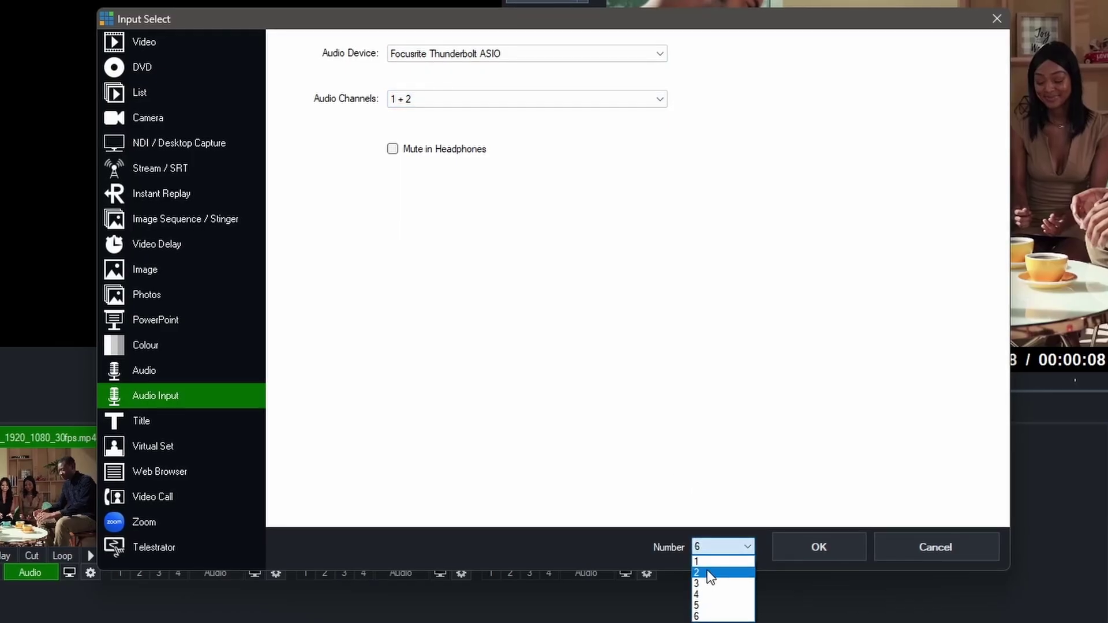
pyautogui.click(707, 570)
pyautogui.click(840, 546)
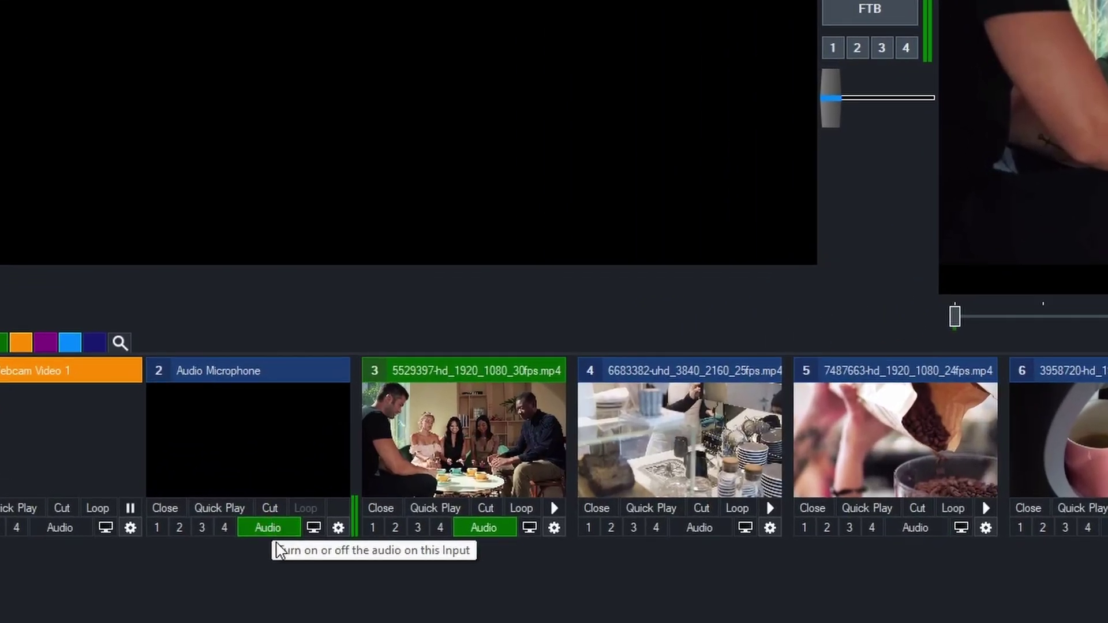
# - Mute input 2, colour it red, and preview its virtual copy as input 7
pyautogui.click(217, 501)
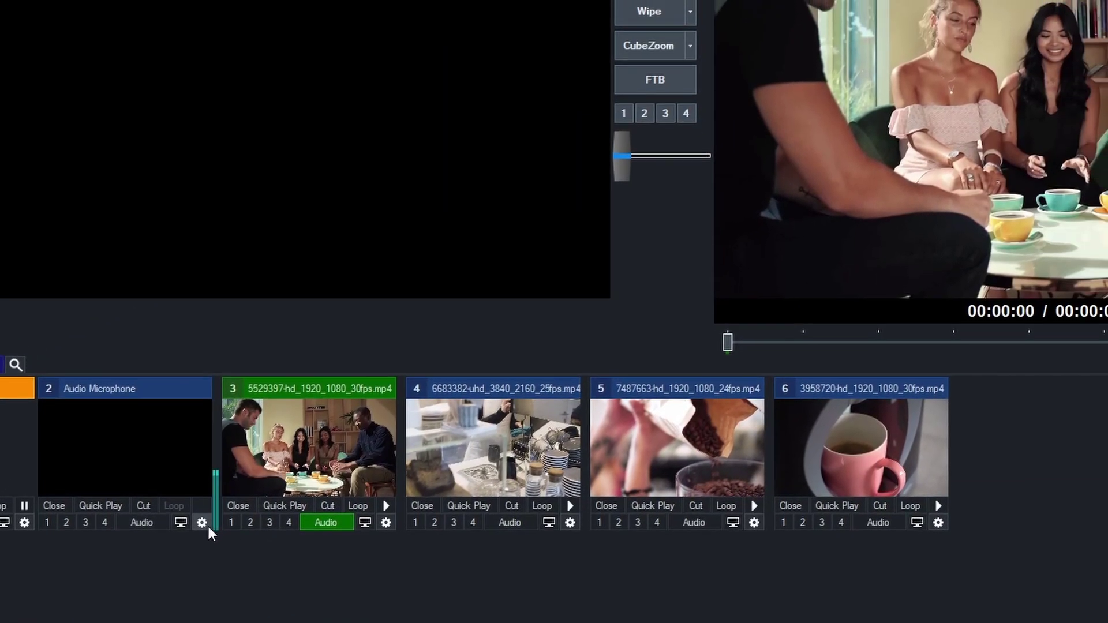
pyautogui.click(347, 444)
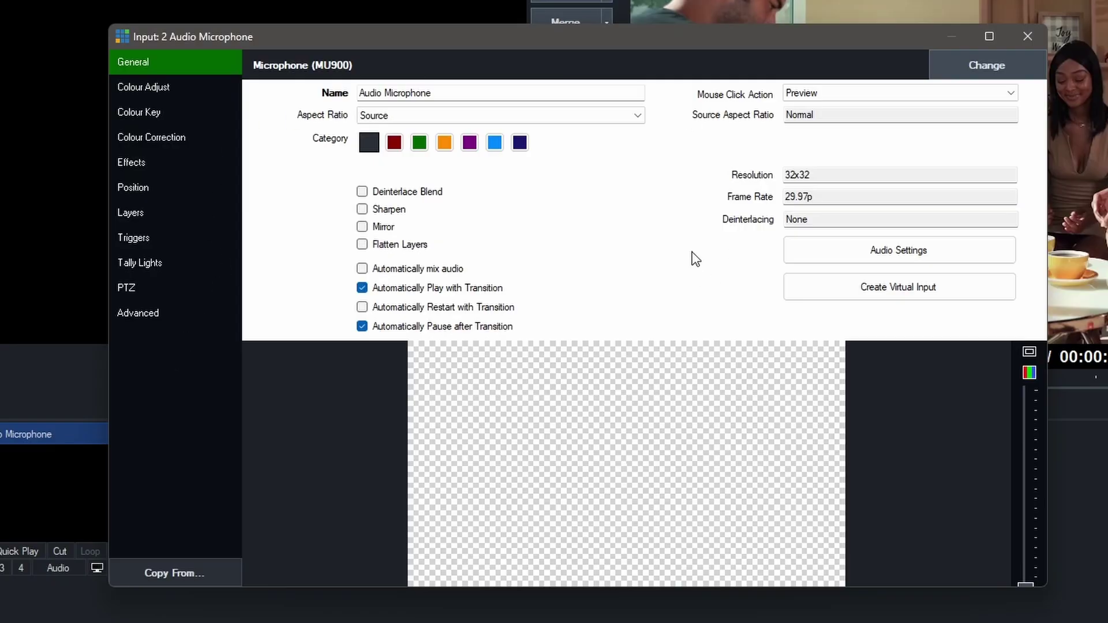
pyautogui.moveTo(433, 92); pyautogui.dragTo(364, 87)
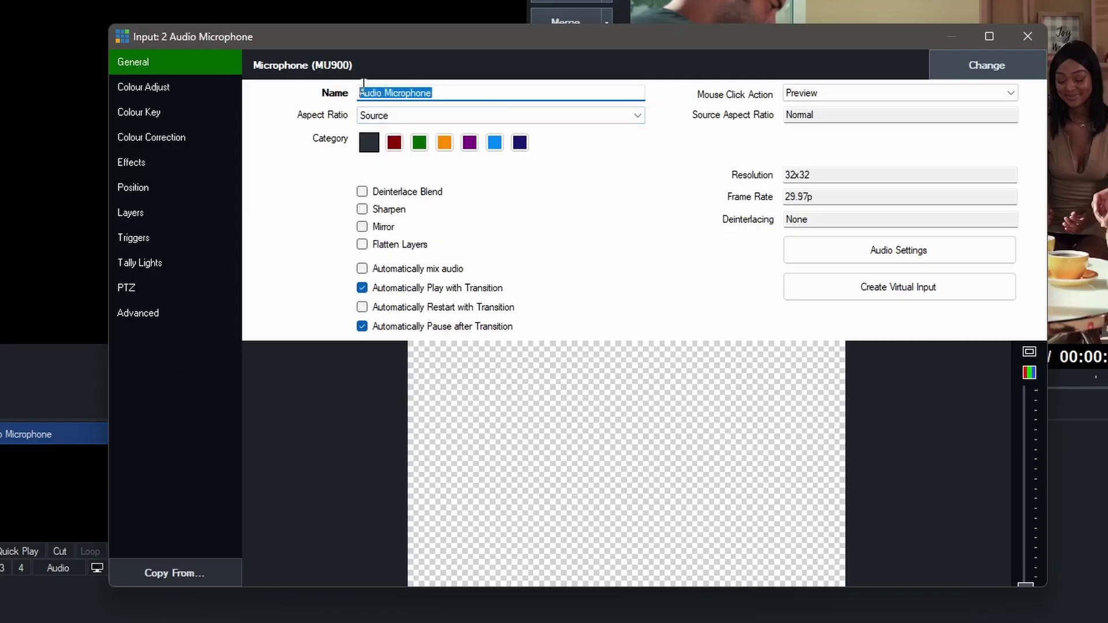
pyautogui.click(398, 146)
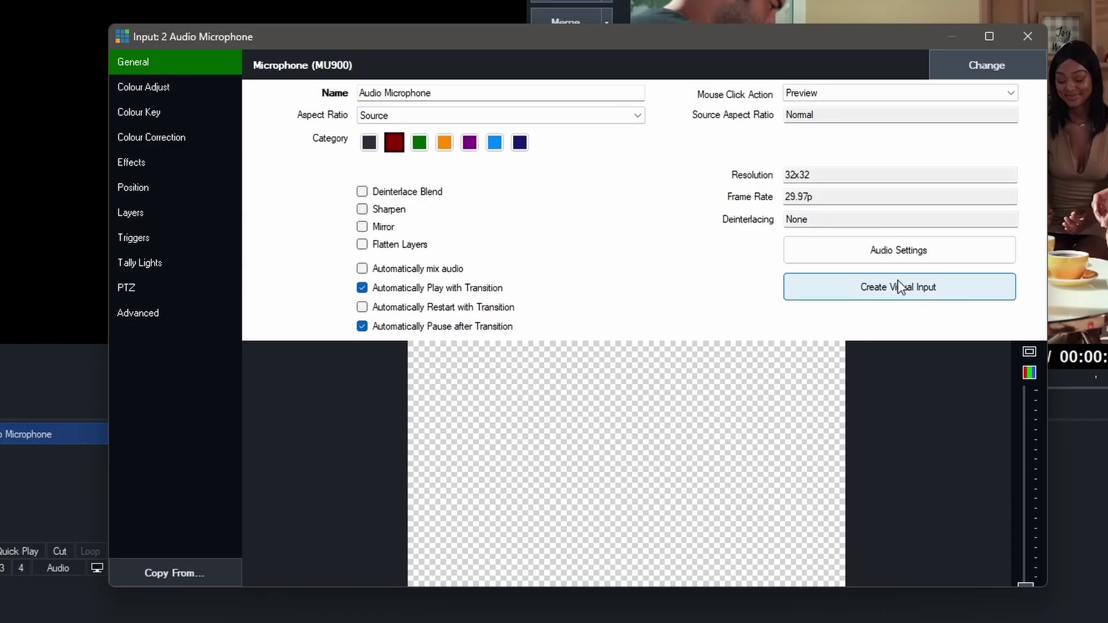
pyautogui.click(1027, 36)
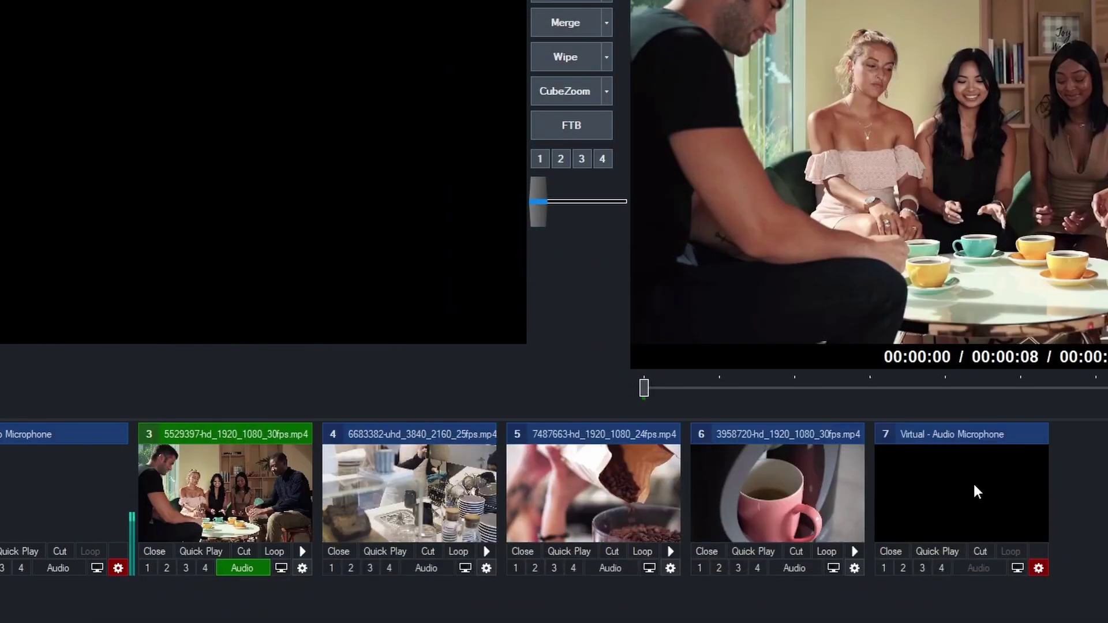
pyautogui.click(984, 495)
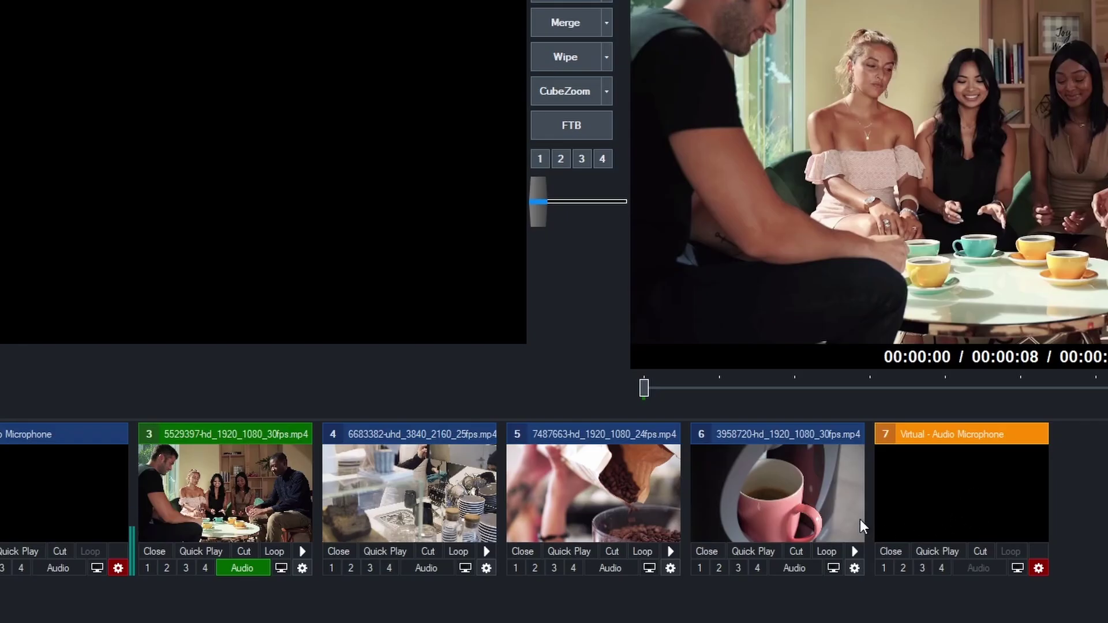
# - Set the Audio Microphone input's audio delay to 100 milliseconds
pyautogui.hotkey('alt', 'Tab')
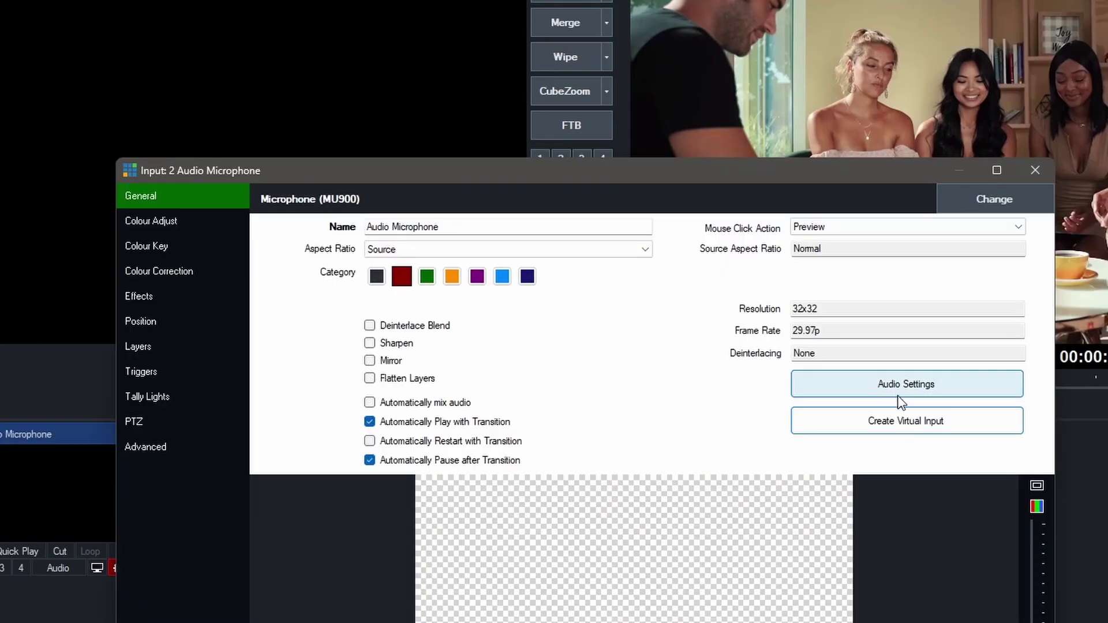
pyautogui.click(900, 385)
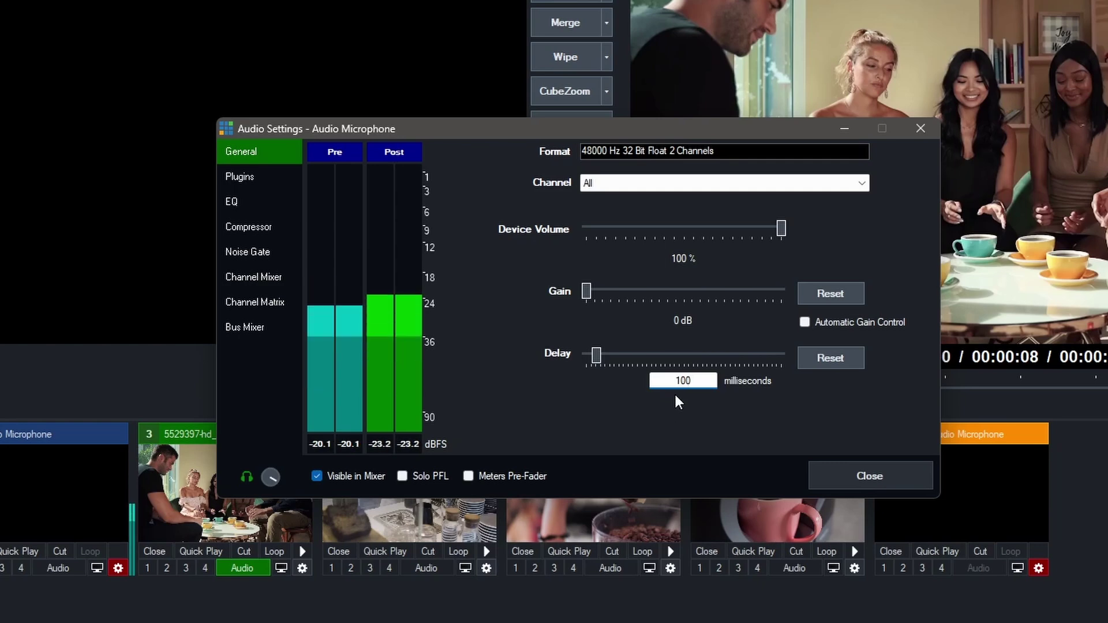
pyautogui.press('Return')
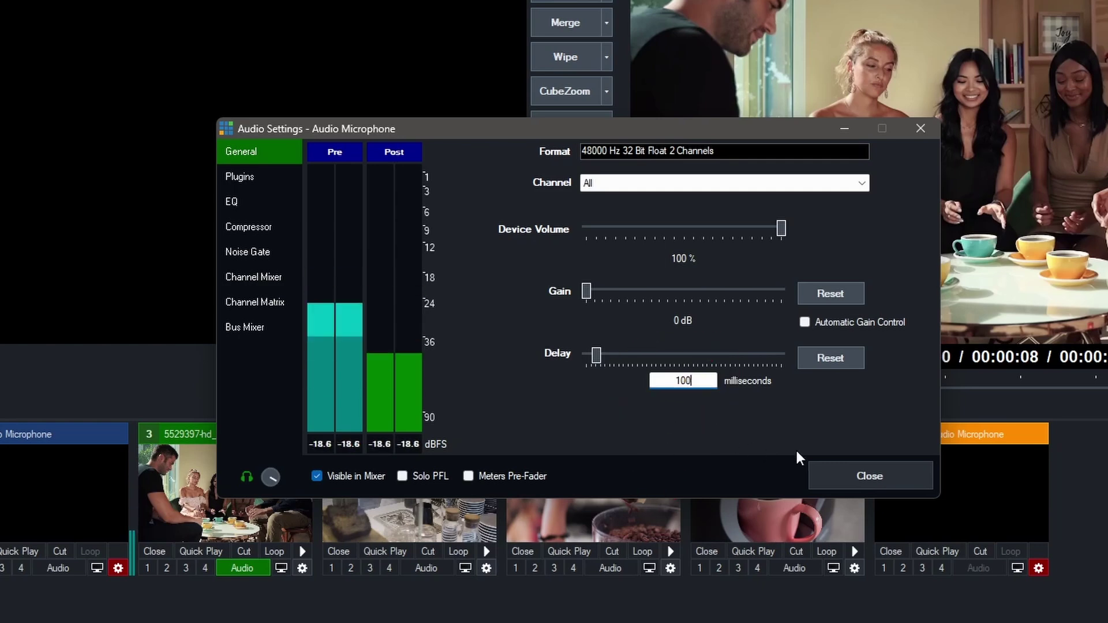
# - Close the microphone's audio settings and check its signal in the audio mixer
pyautogui.click(867, 479)
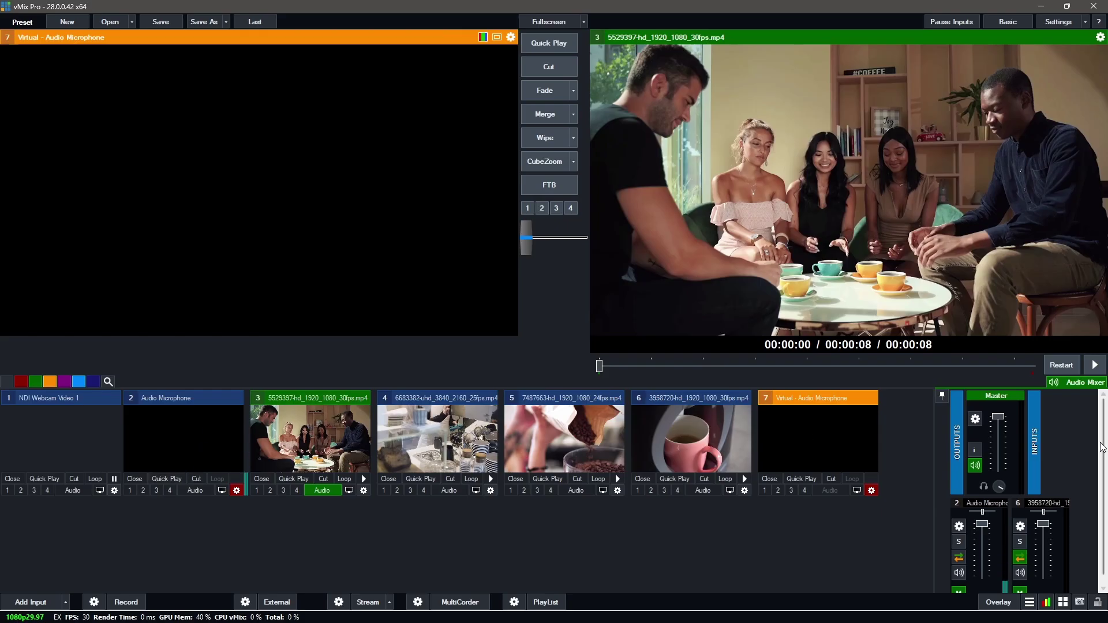
pyautogui.moveTo(1105, 449); pyautogui.dragTo(1105, 469)
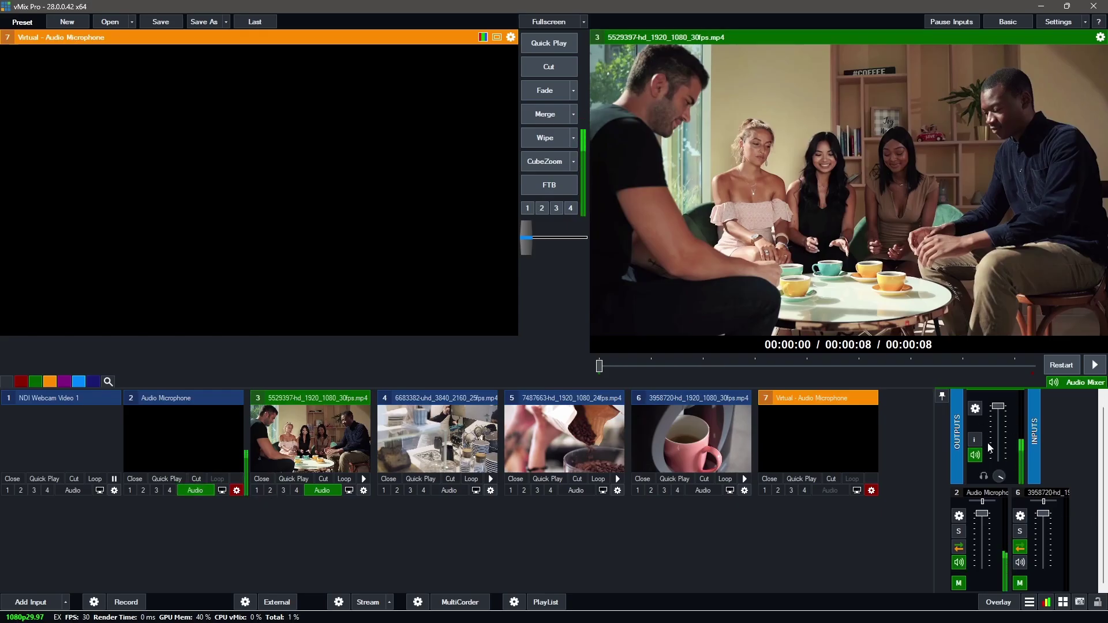
pyautogui.moveTo(1003, 501)
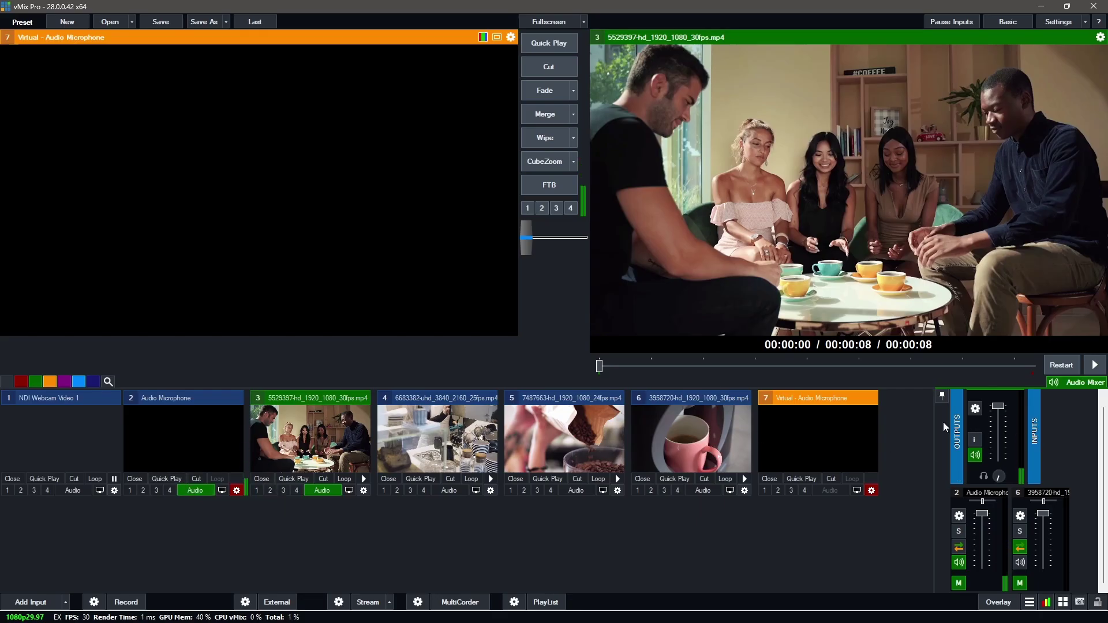
# - Mute the microphone, fade to the coffee beans clip, and loop the beans, pink mug and kitchen clips
pyautogui.click(198, 491)
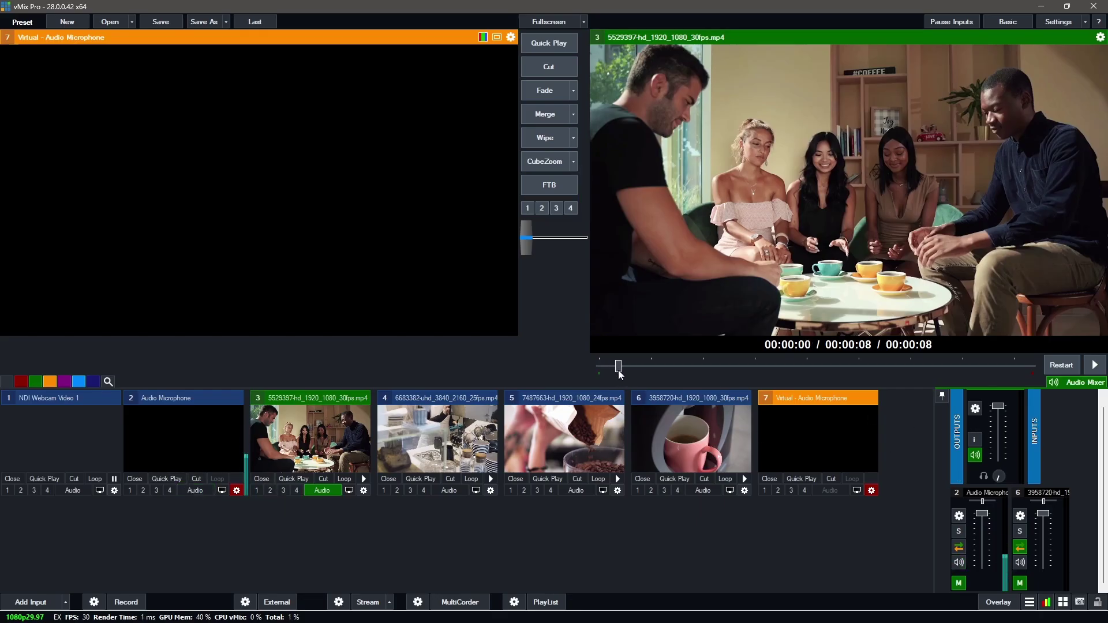
pyautogui.click(363, 479)
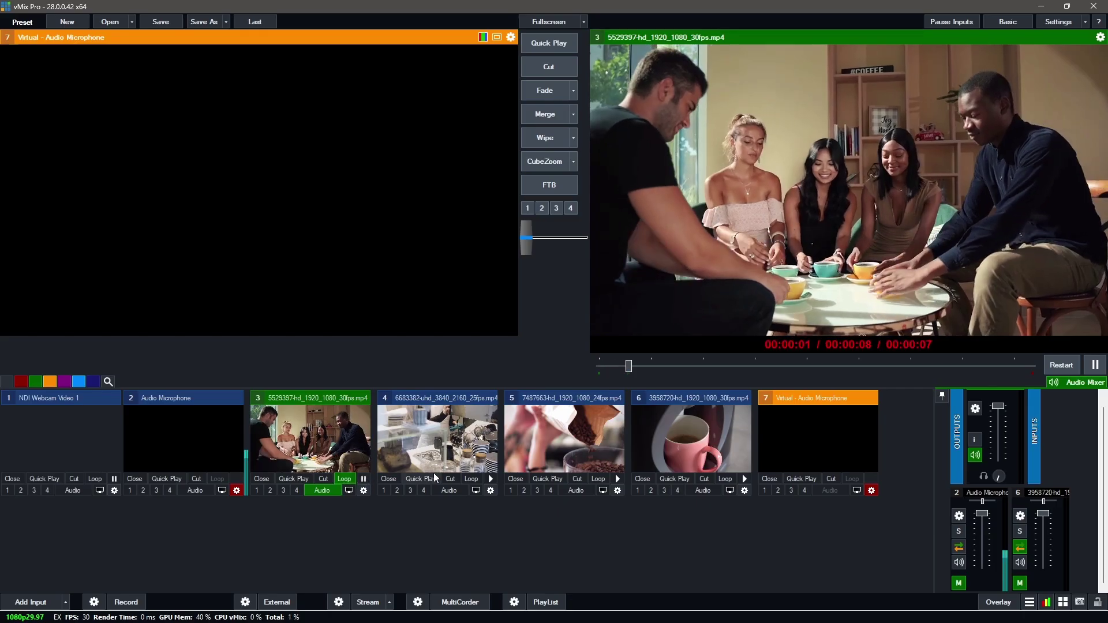
pyautogui.click(564, 439)
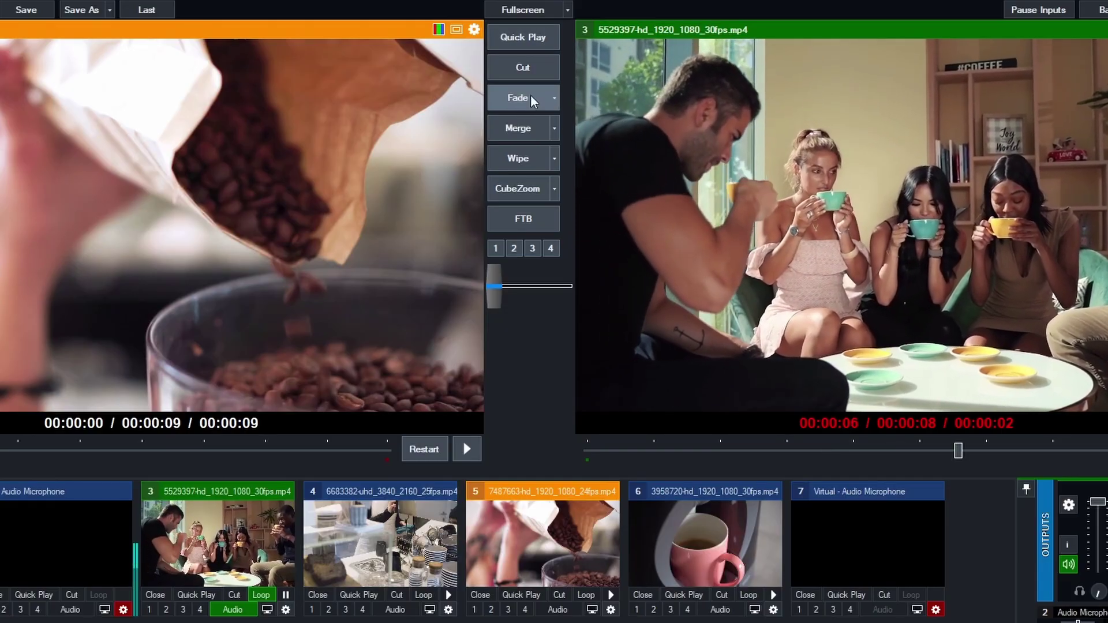
pyautogui.click(528, 91)
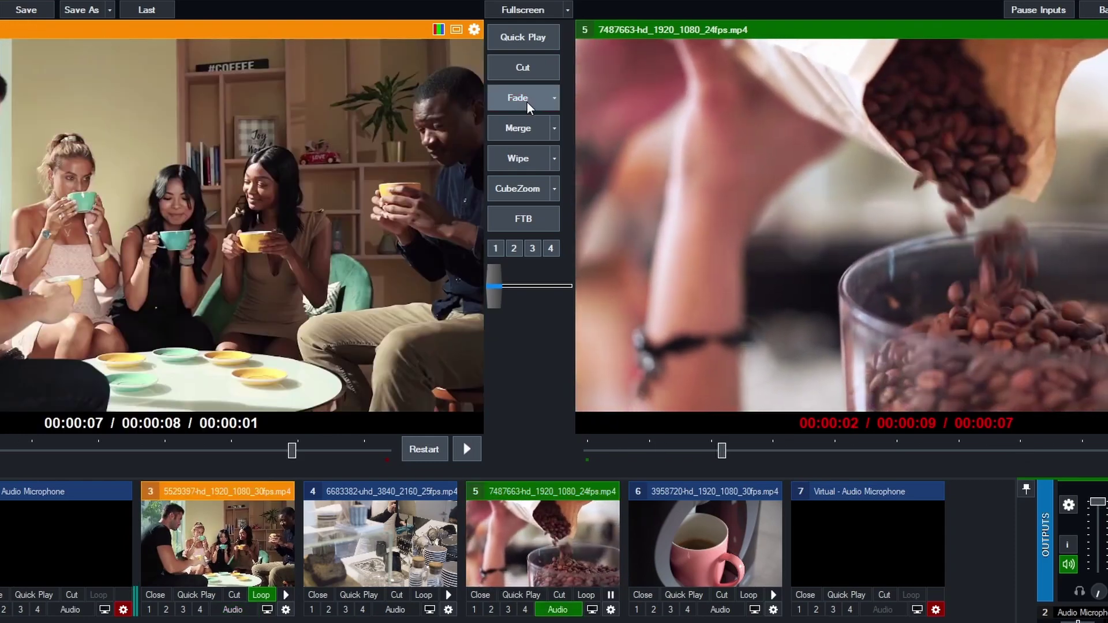
pyautogui.click(586, 595)
pyautogui.click(748, 596)
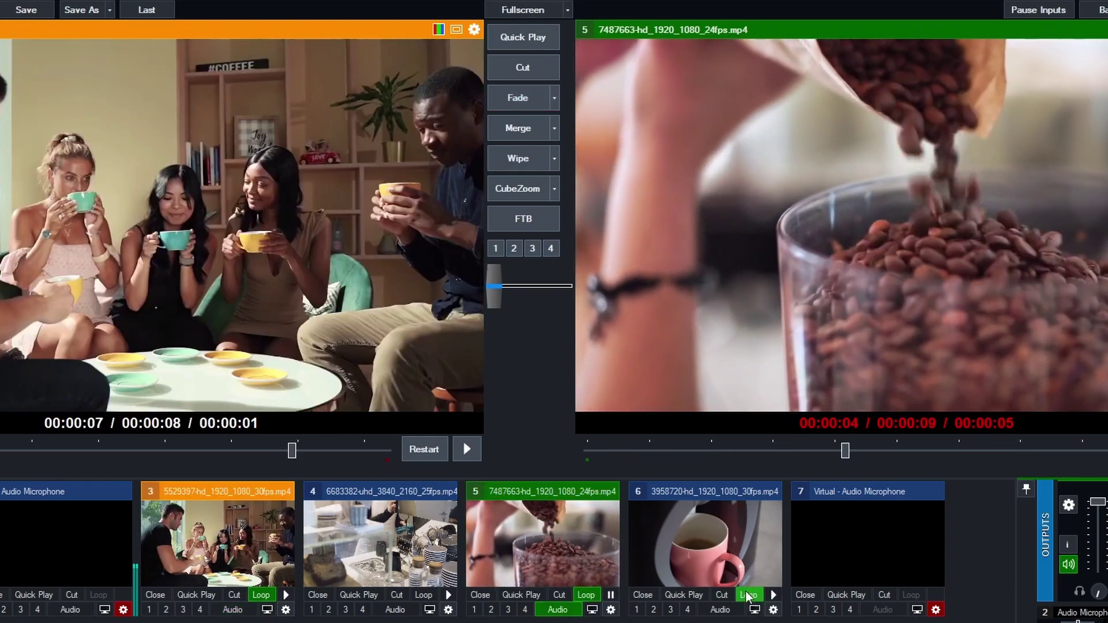
pyautogui.click(424, 595)
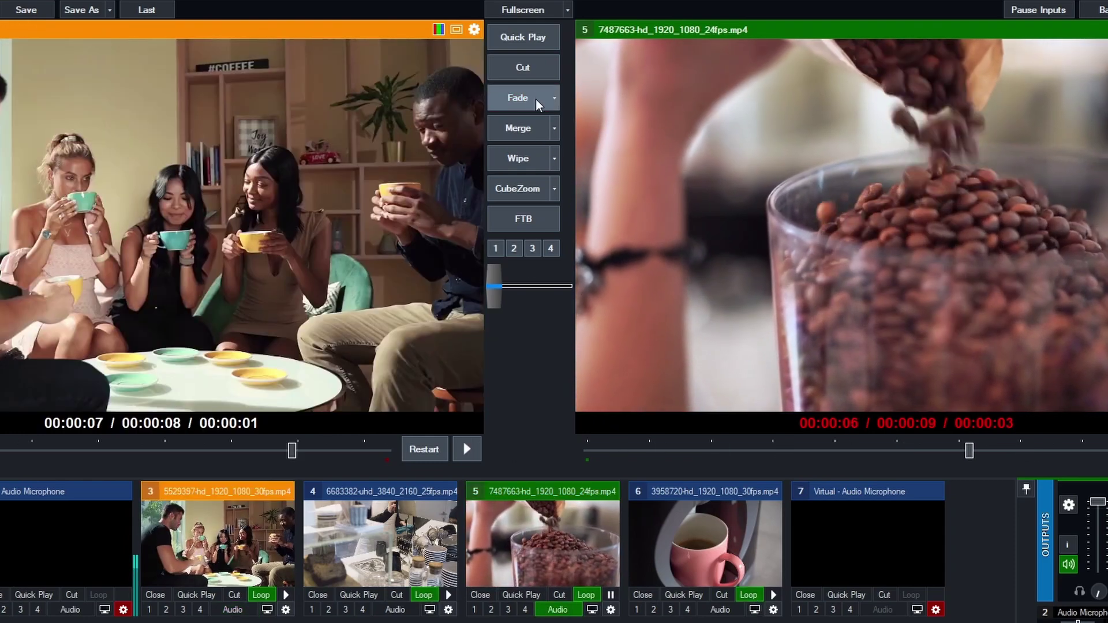
# - Cut to the kitchen clip, wipe to coffee beans, then cube-zoom to the pink mug
pyautogui.click(419, 563)
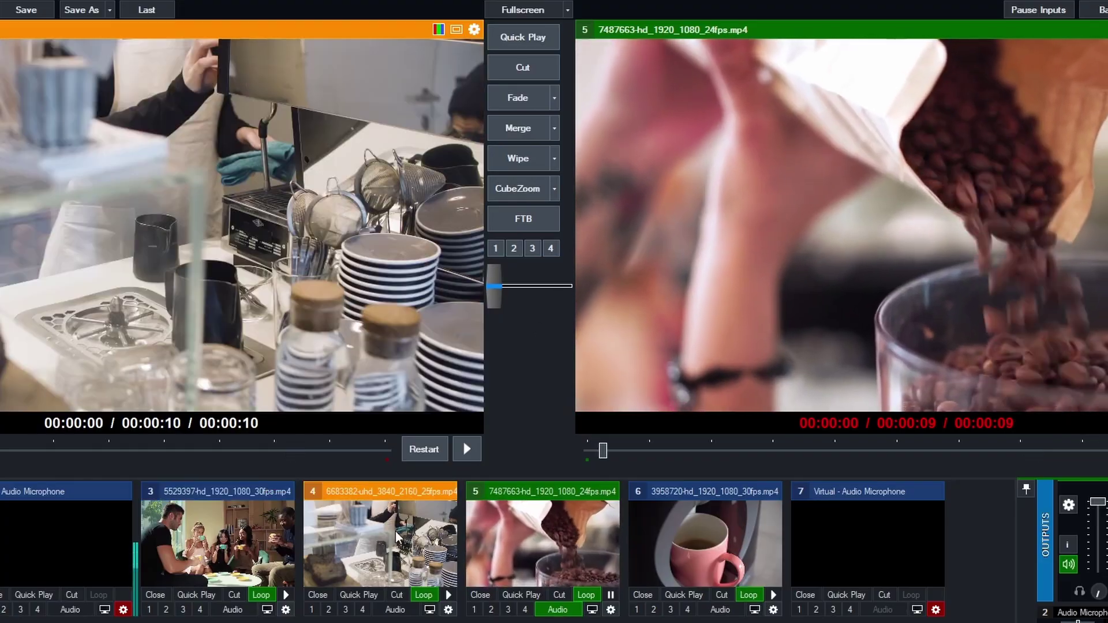
pyautogui.click(524, 70)
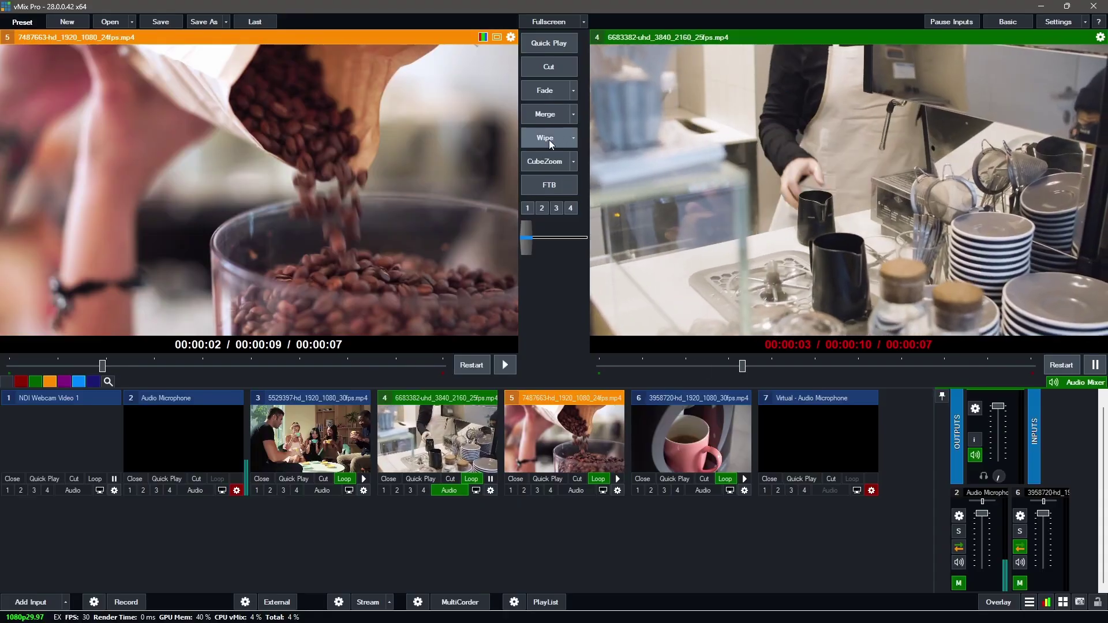
pyautogui.click(548, 141)
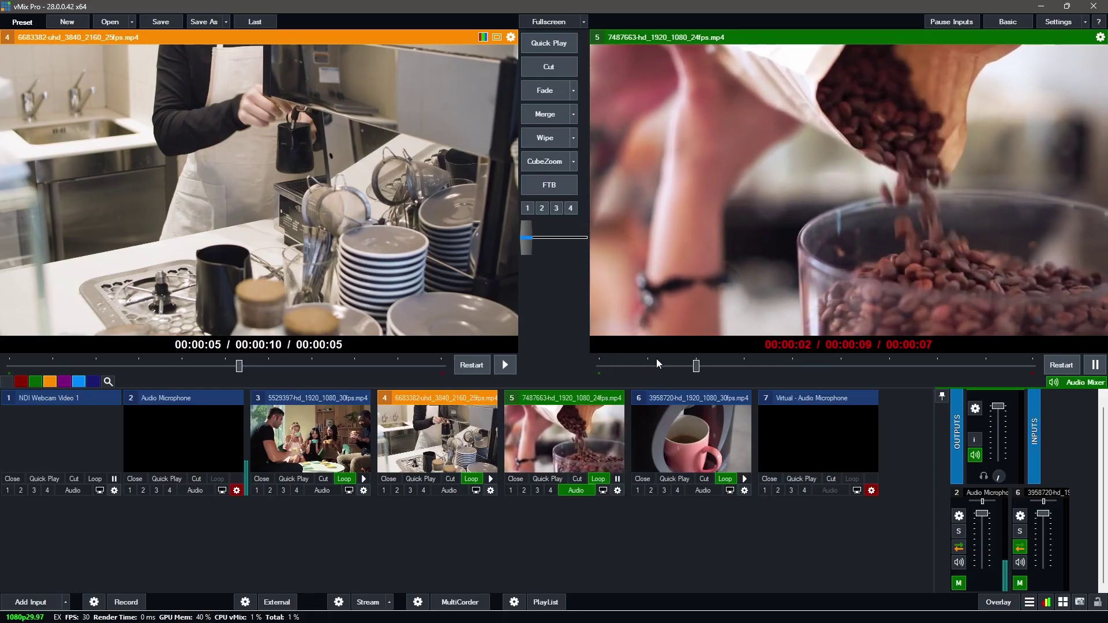
pyautogui.click(690, 438)
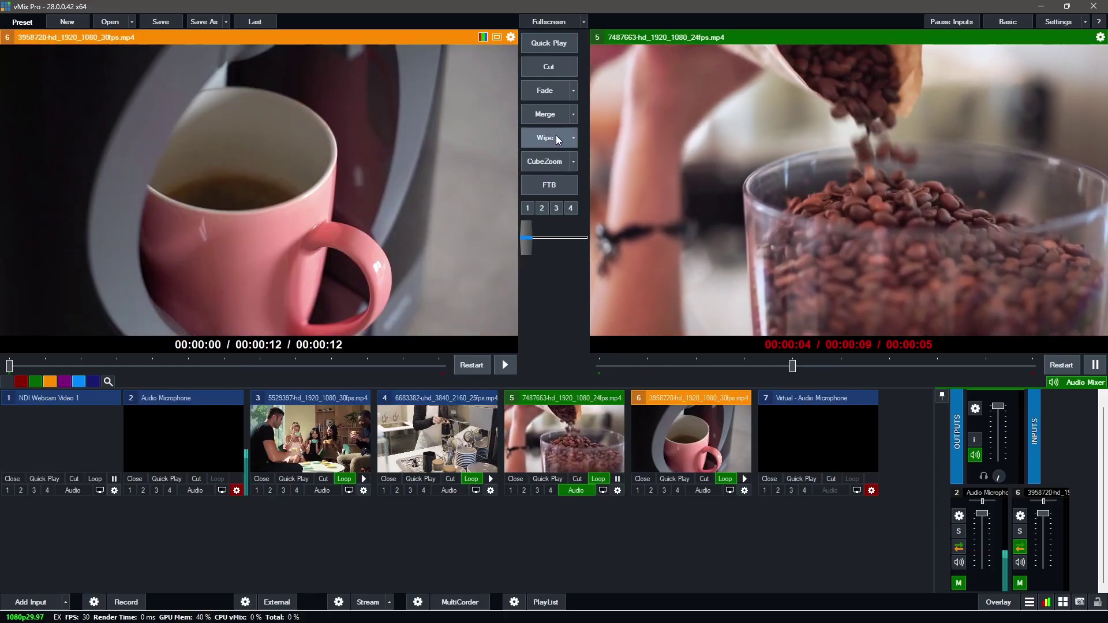
pyautogui.click(544, 164)
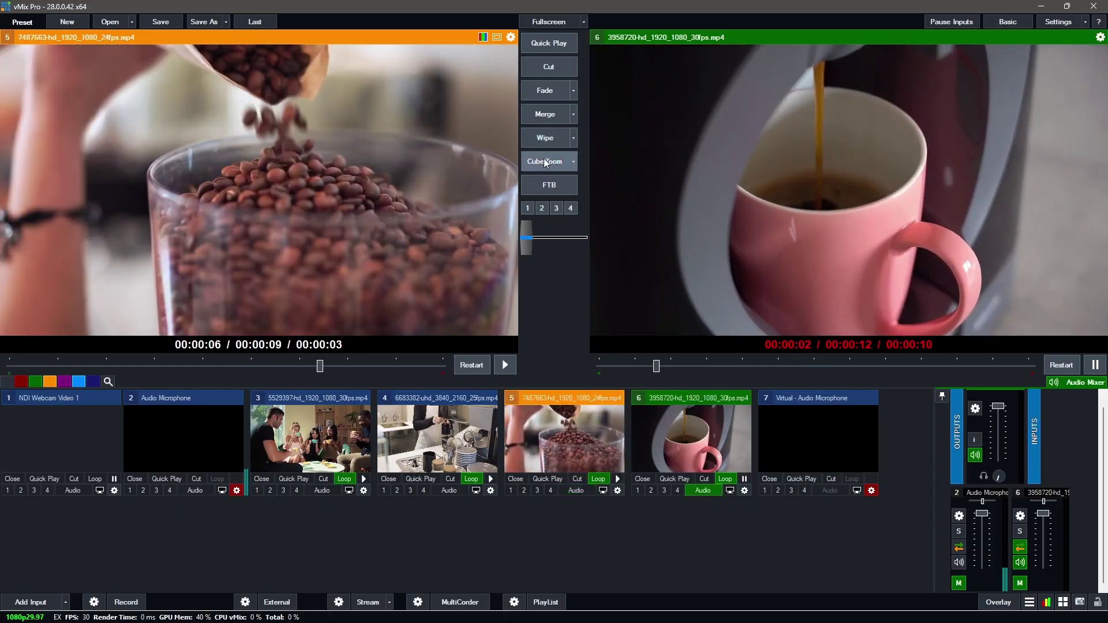
# - Set the fourth transition slot to VerticalWipe
pyautogui.click(573, 114)
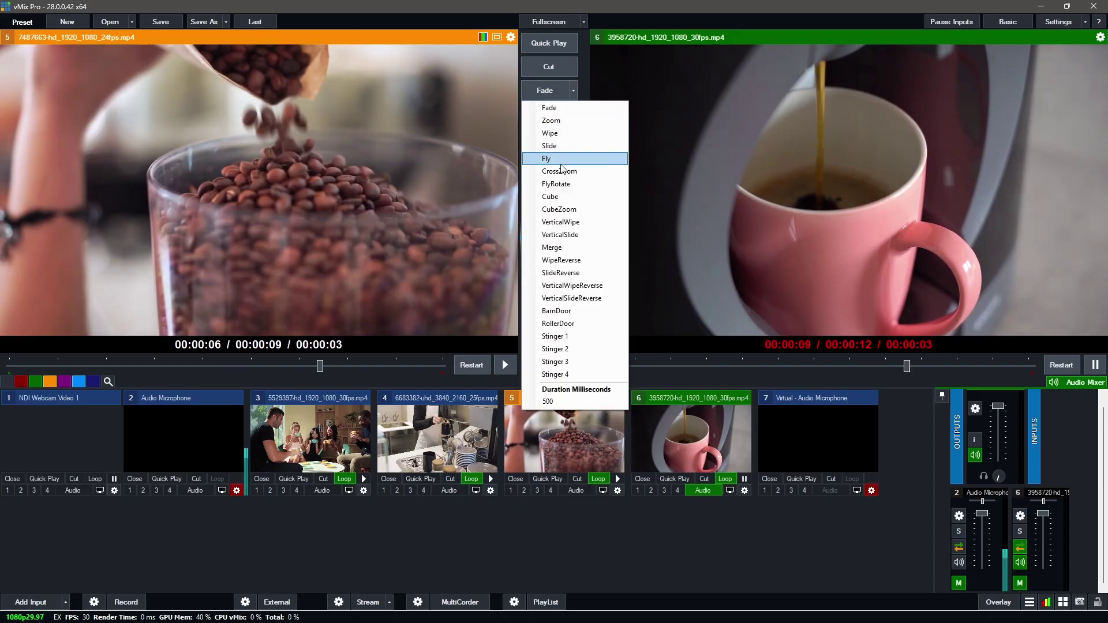
pyautogui.click(585, 96)
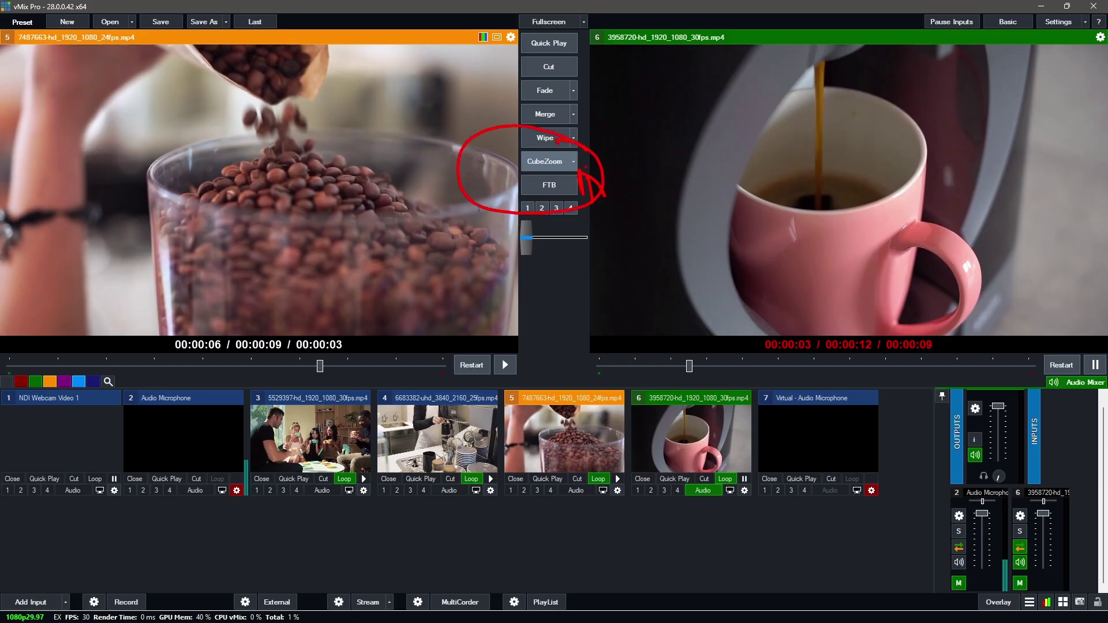
pyautogui.click(575, 163)
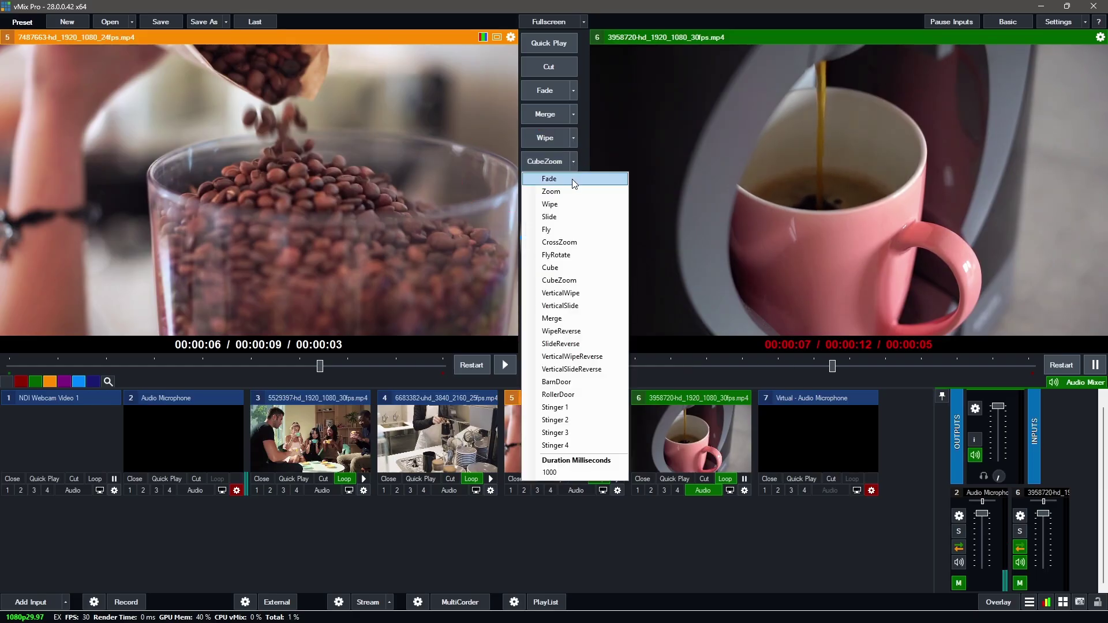
pyautogui.click(575, 293)
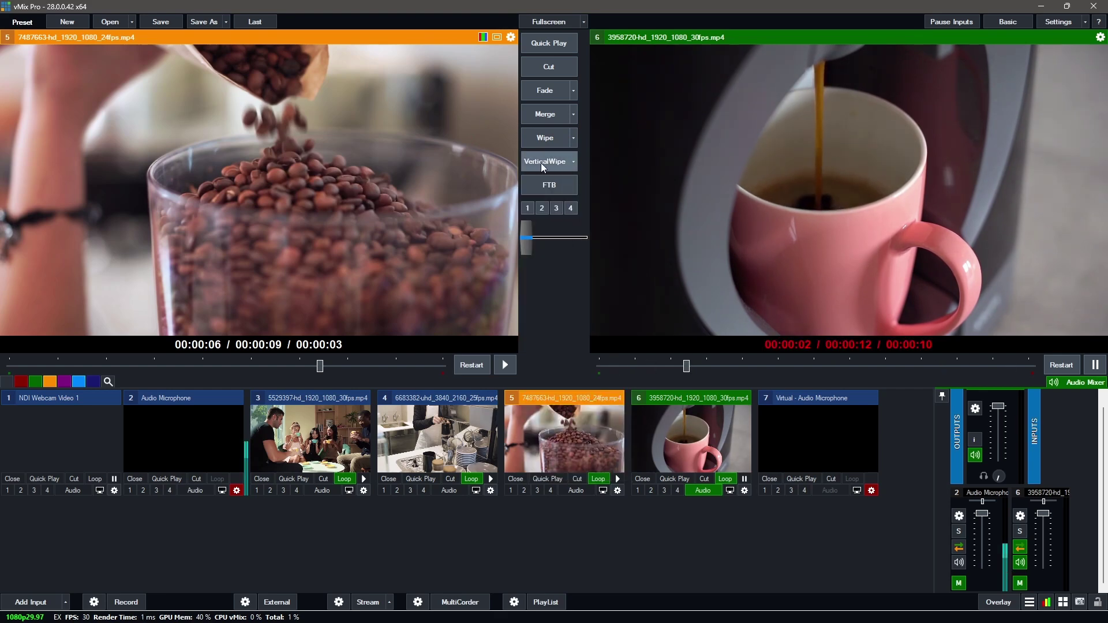
# - Put the group coffee clip in preview and run the VerticalWipe transition to it
pyautogui.click(347, 440)
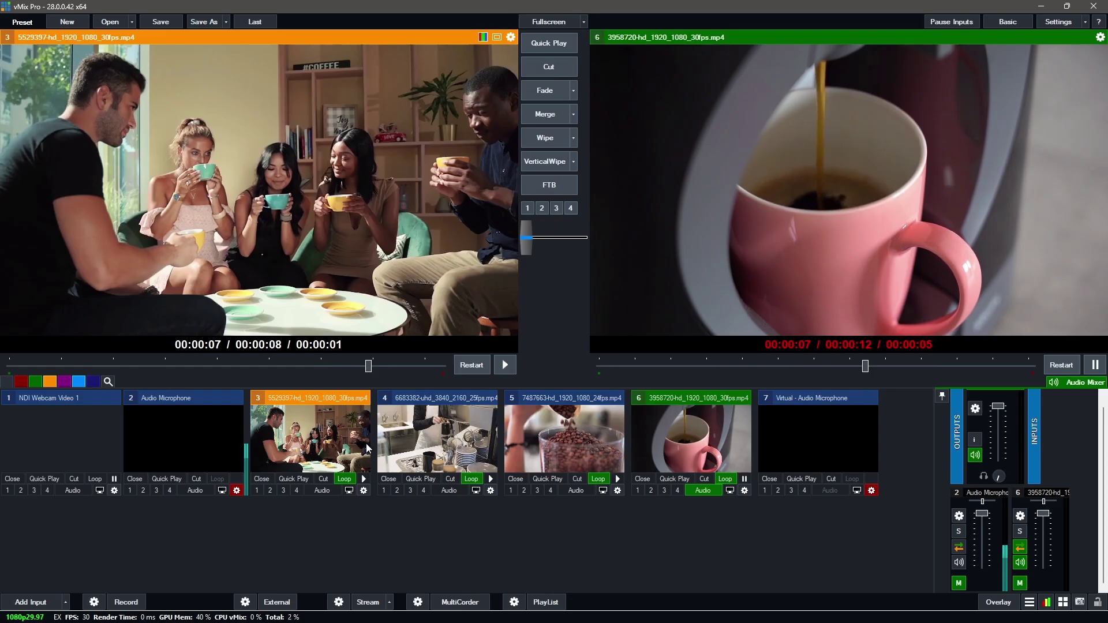
pyautogui.click(409, 445)
pyautogui.click(550, 411)
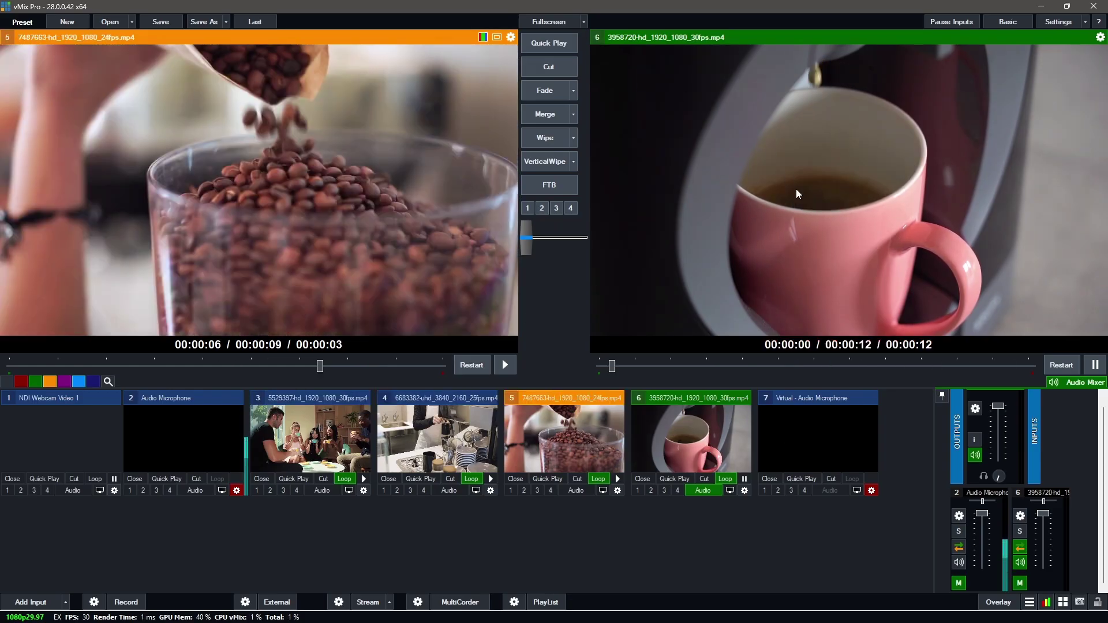
pyautogui.click(314, 439)
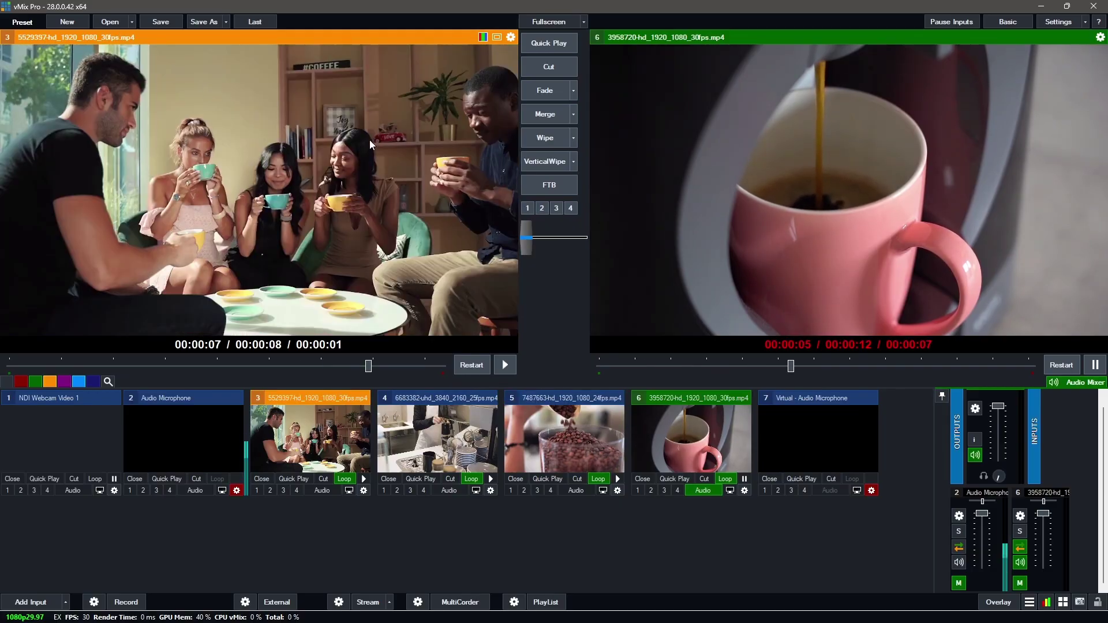
pyautogui.click(548, 161)
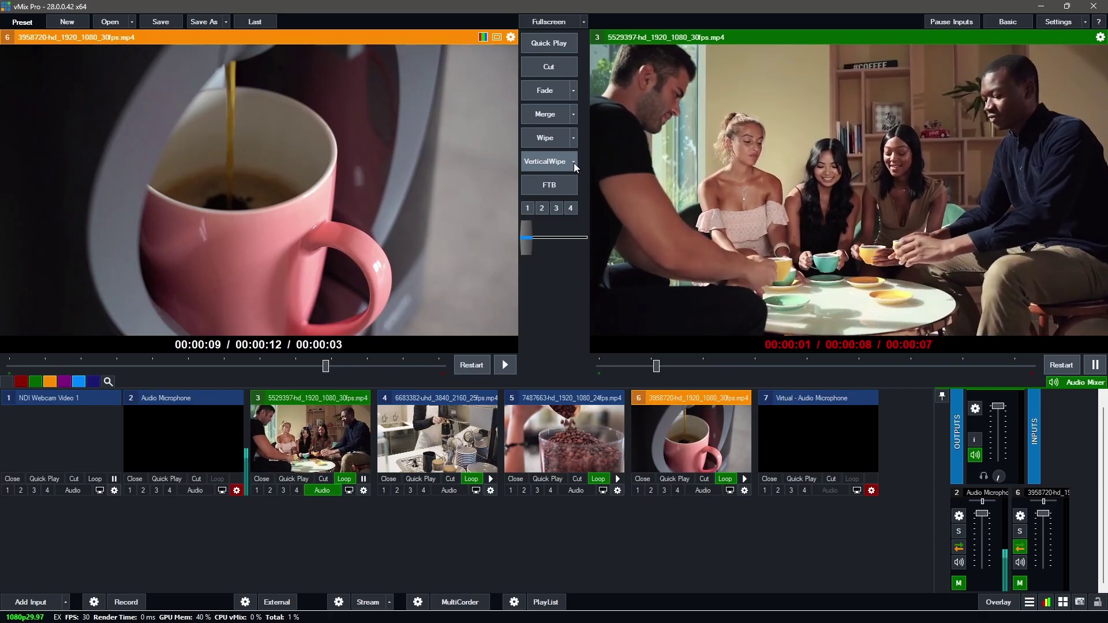
# - Change the fourth transition to CrossZoom, then BarnDoor, taking the coffee beans clip live
pyautogui.click(574, 164)
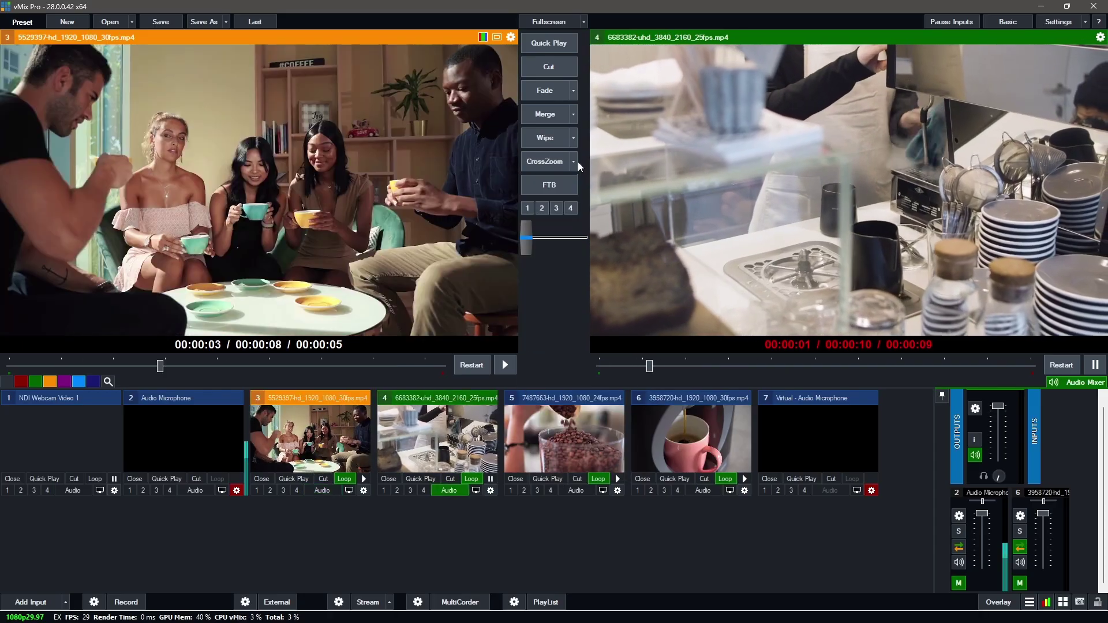
pyautogui.click(546, 426)
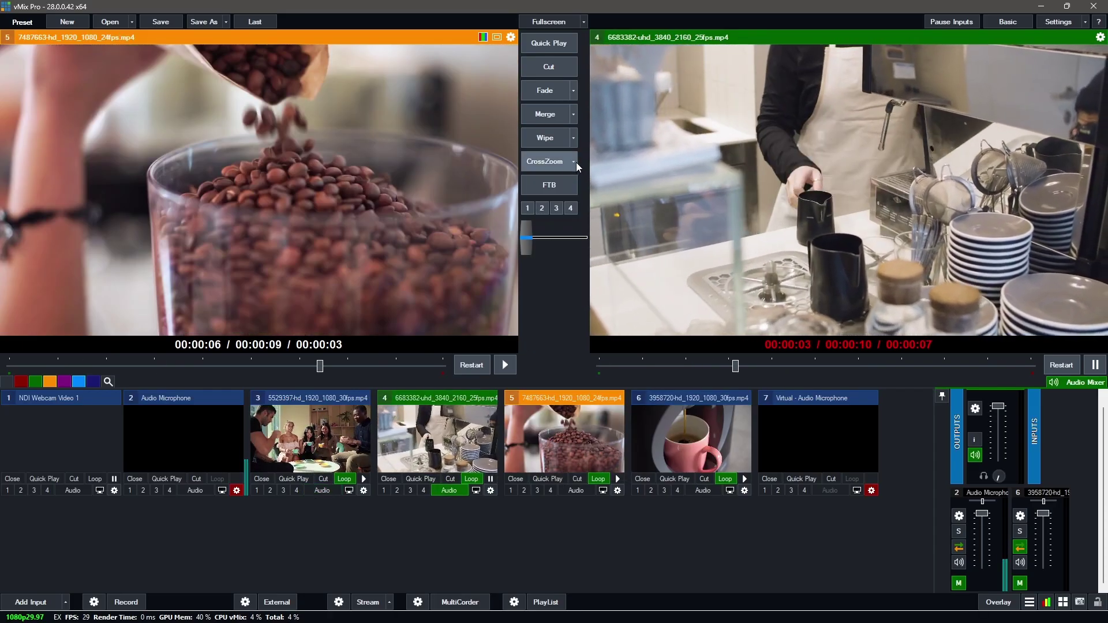
pyautogui.click(575, 164)
pyautogui.click(641, 398)
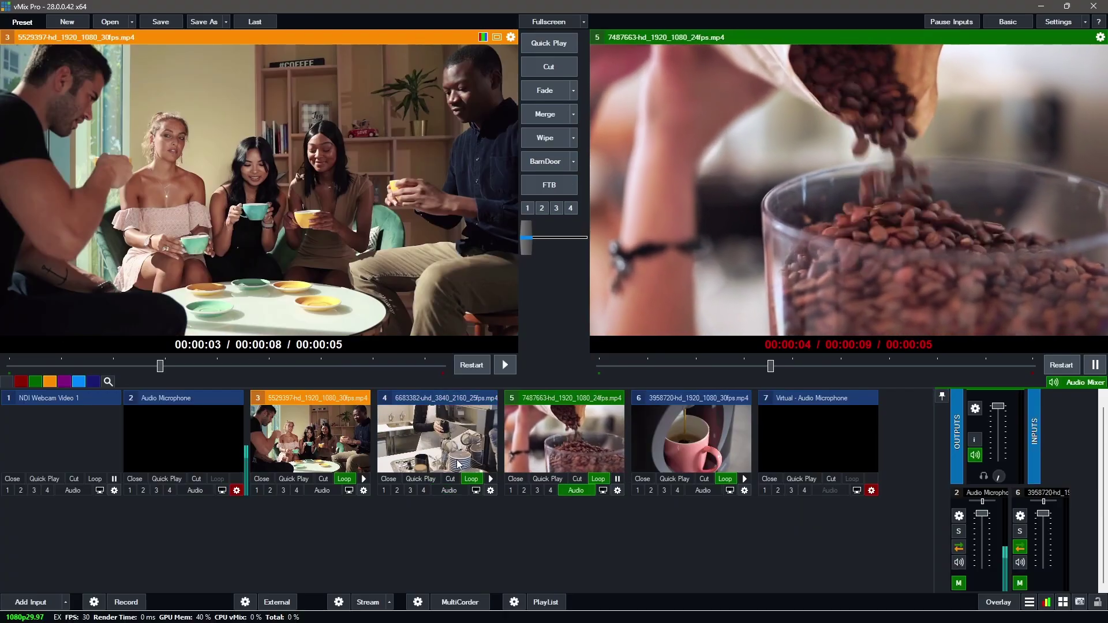
# - Switch to File Explorer, go to Downloads and search for png
pyautogui.hotkey('alt', 'Tab')
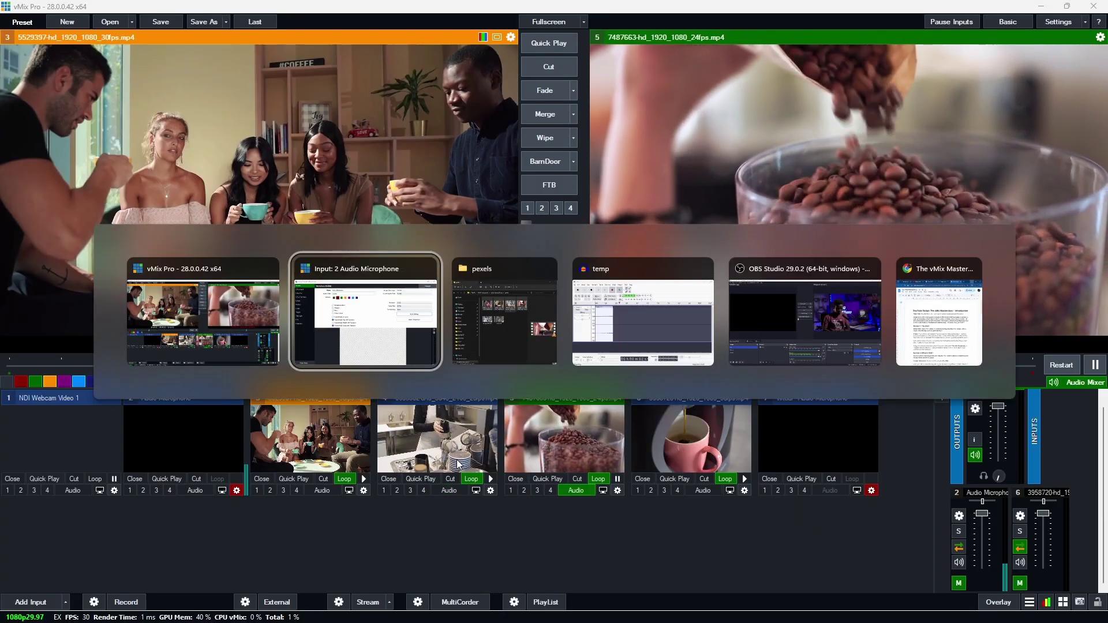
pyautogui.click(504, 322)
pyautogui.click(475, 289)
pyautogui.click(479, 272)
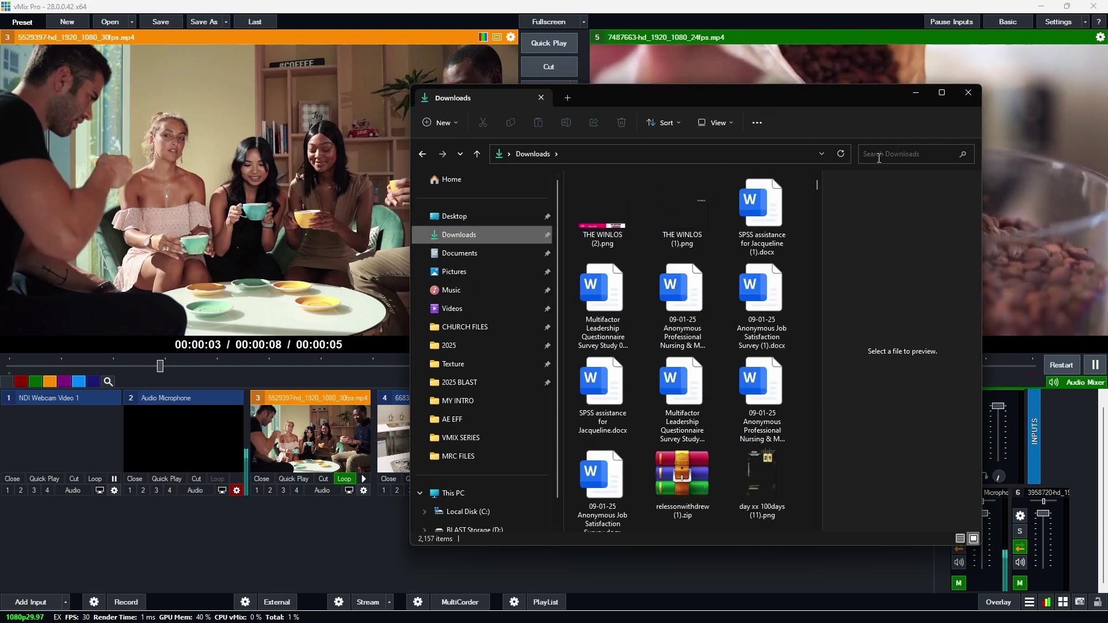
pyautogui.write('png')
pyautogui.scroll(-6, 801, 359)
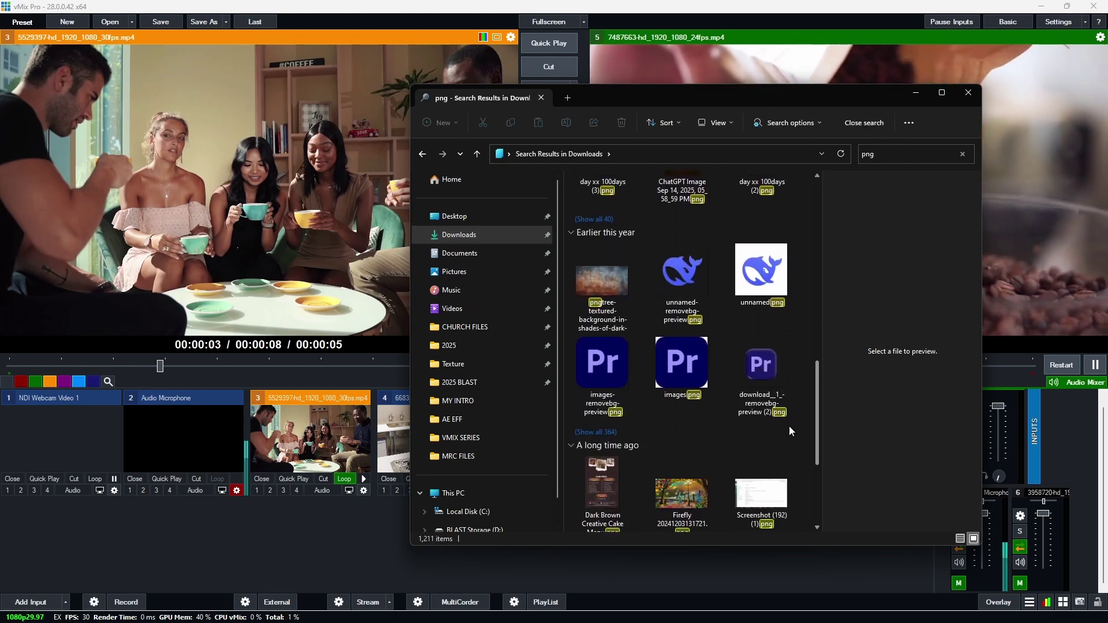
pyautogui.scroll(-1, 790, 479)
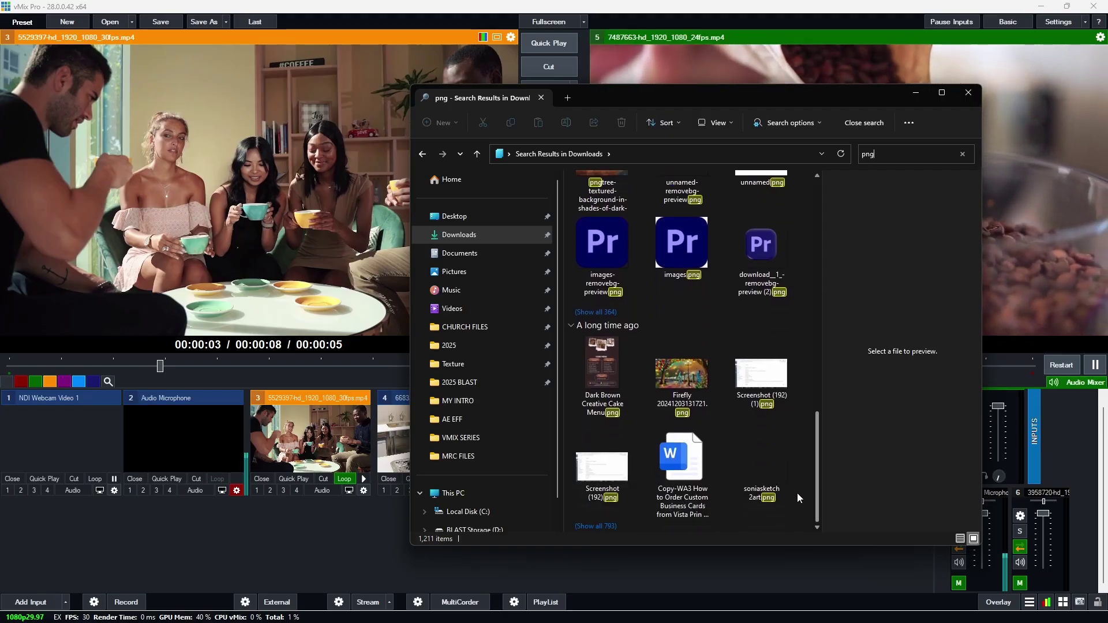
pyautogui.scroll(5, 693, 433)
# - Drag pngwing.com (2).png and the camera-lens image from the results into vMix as new inputs
pyautogui.click(592, 388)
pyautogui.moveTo(817, 330); pyautogui.dragTo(816, 498)
pyautogui.click(794, 326)
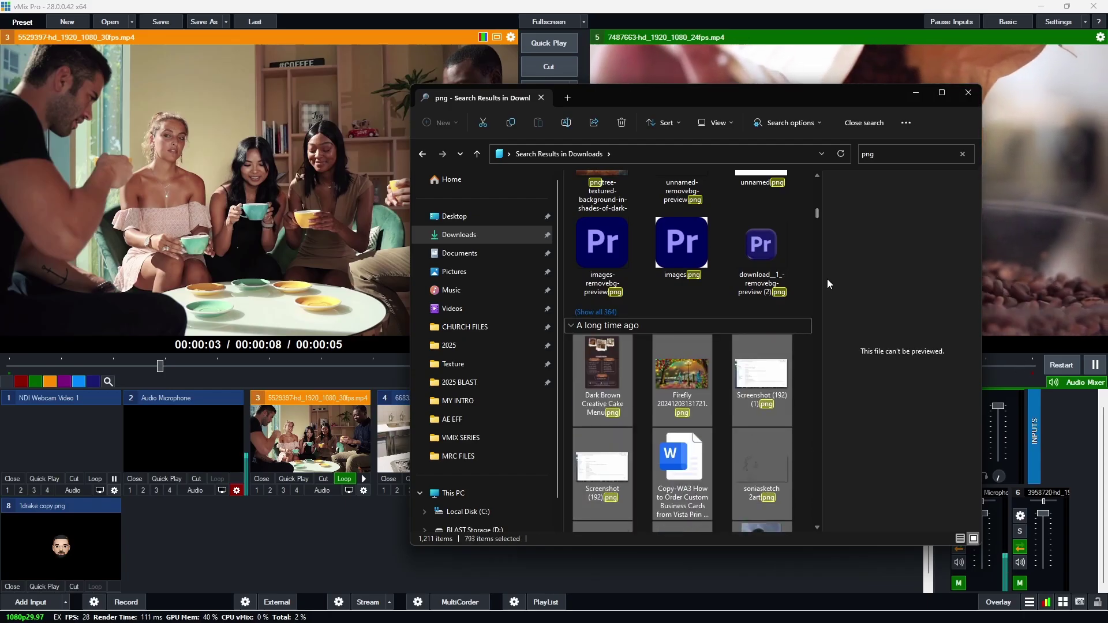
pyautogui.moveTo(818, 212); pyautogui.dragTo(818, 223)
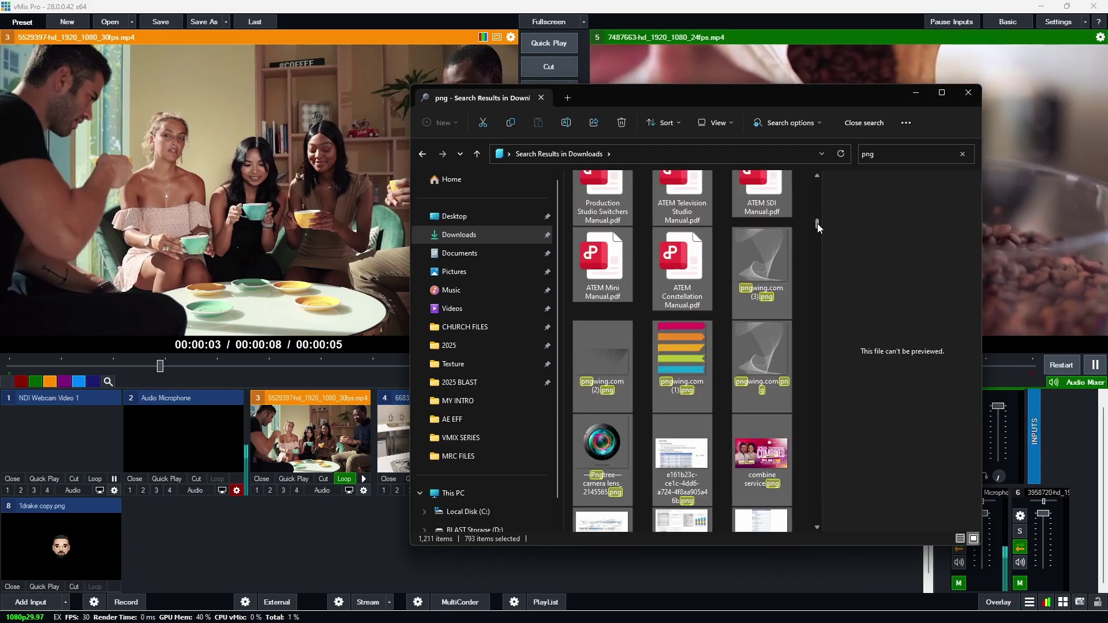
pyautogui.moveTo(608, 334); pyautogui.dragTo(182, 545)
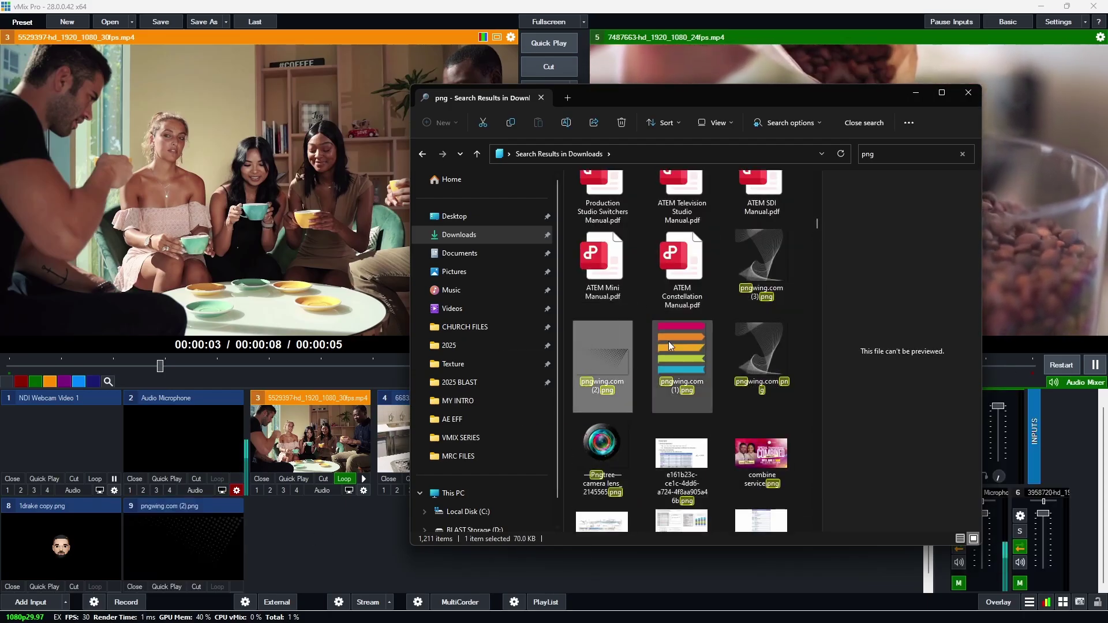
pyautogui.moveTo(606, 444); pyautogui.dragTo(517, 522)
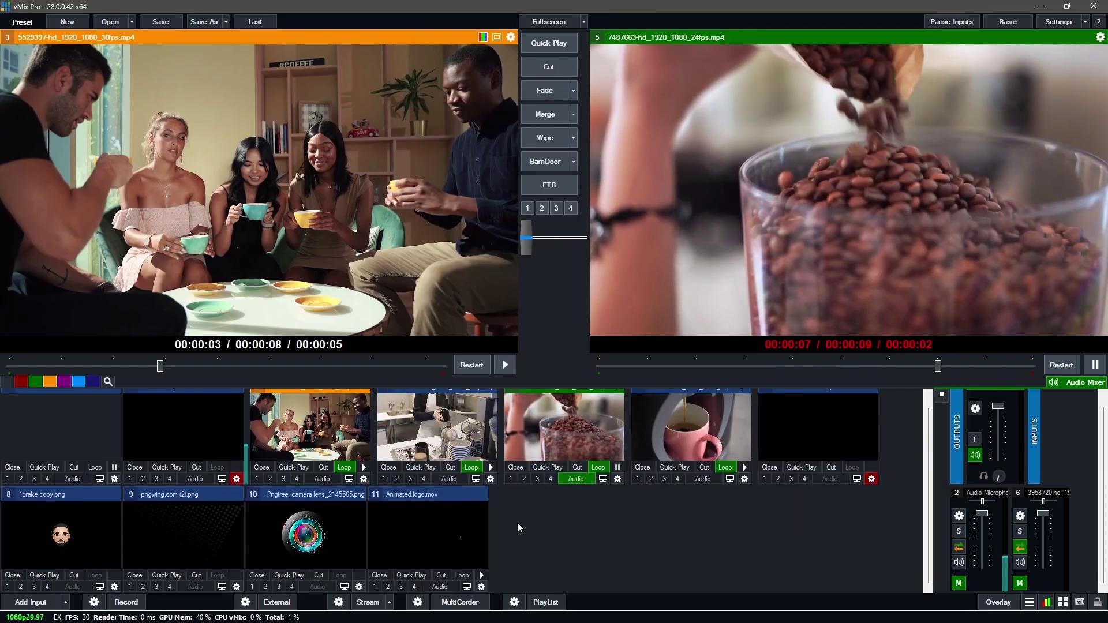
# - Send the café video live with SlideReverse, then toggle input 11's overlay 1 on and off
pyautogui.click(545, 161)
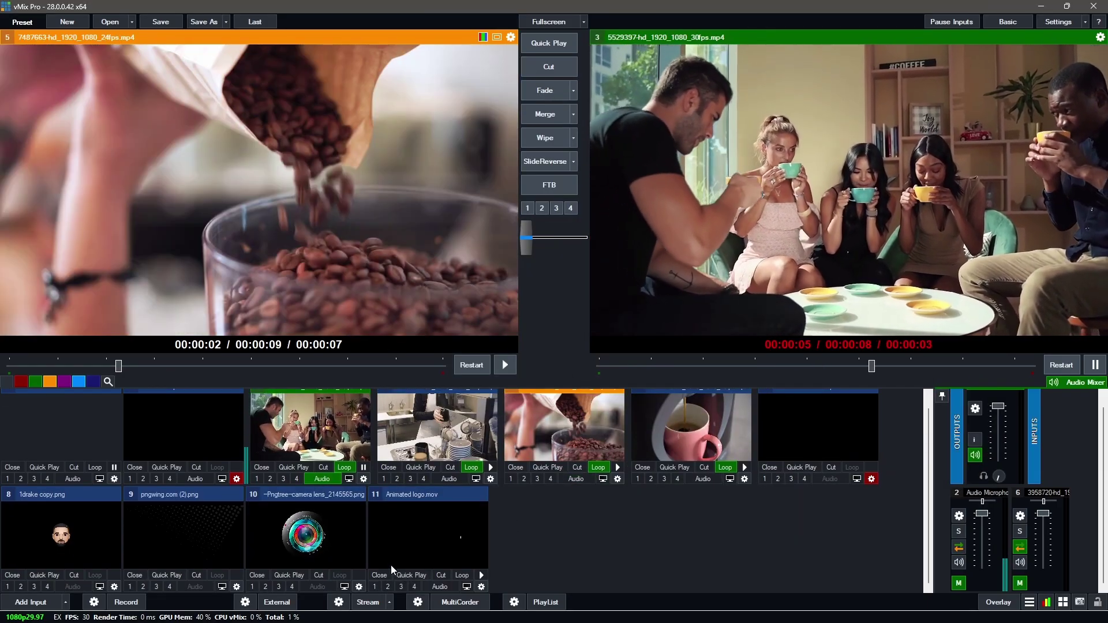
pyautogui.click(375, 587)
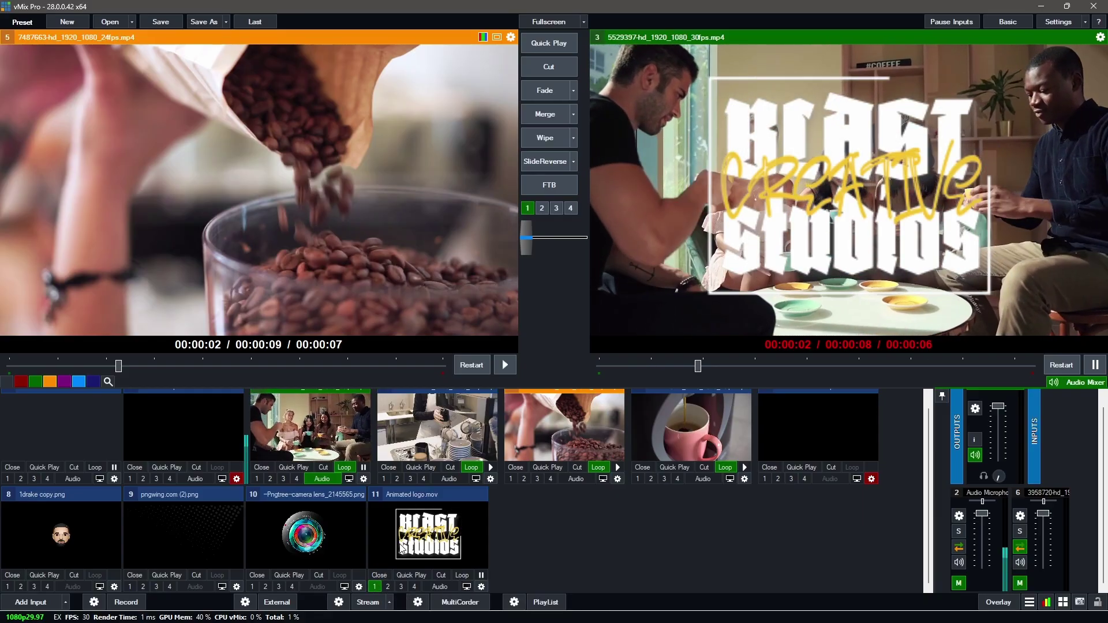
pyautogui.click(376, 587)
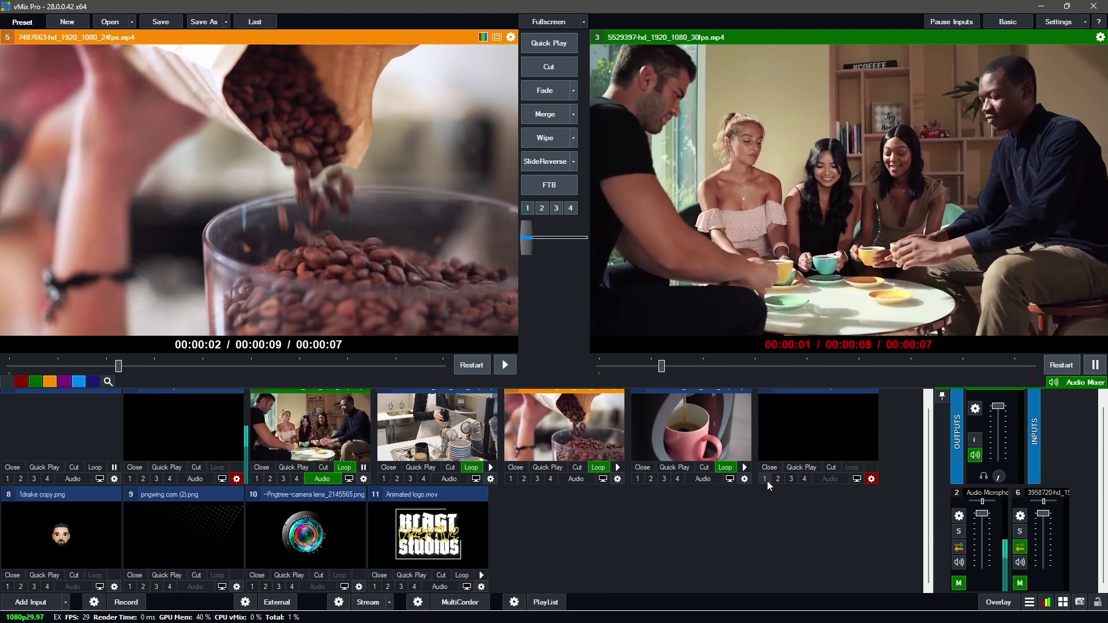
# - Test input 7 on overlay channels 1 and 2, leaving no overlay showing
pyautogui.click(766, 480)
pyautogui.click(778, 479)
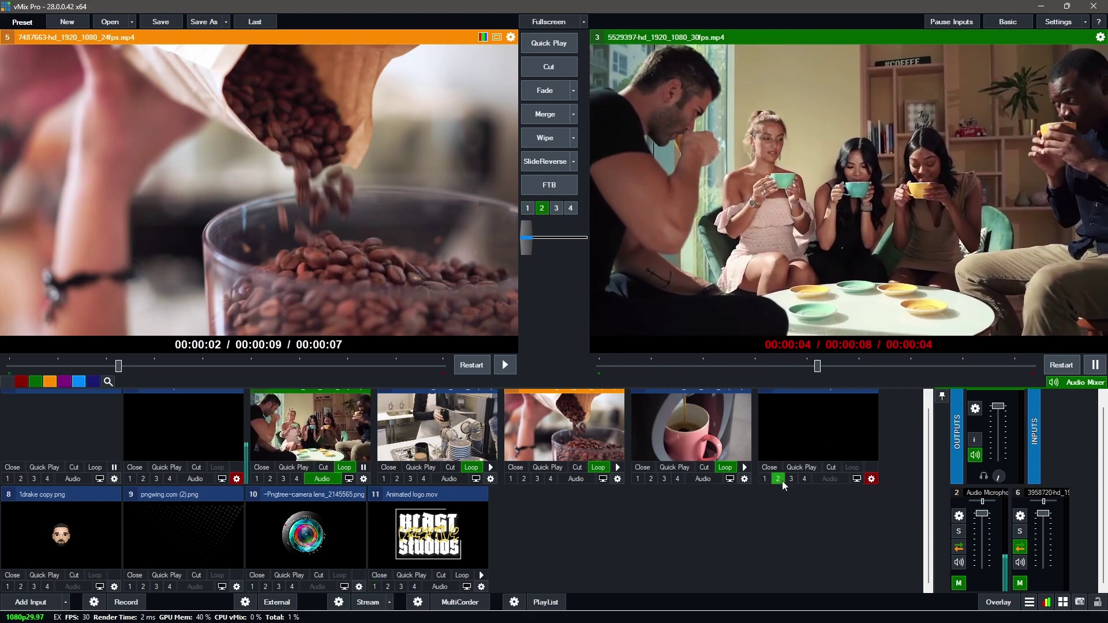
pyautogui.click(778, 479)
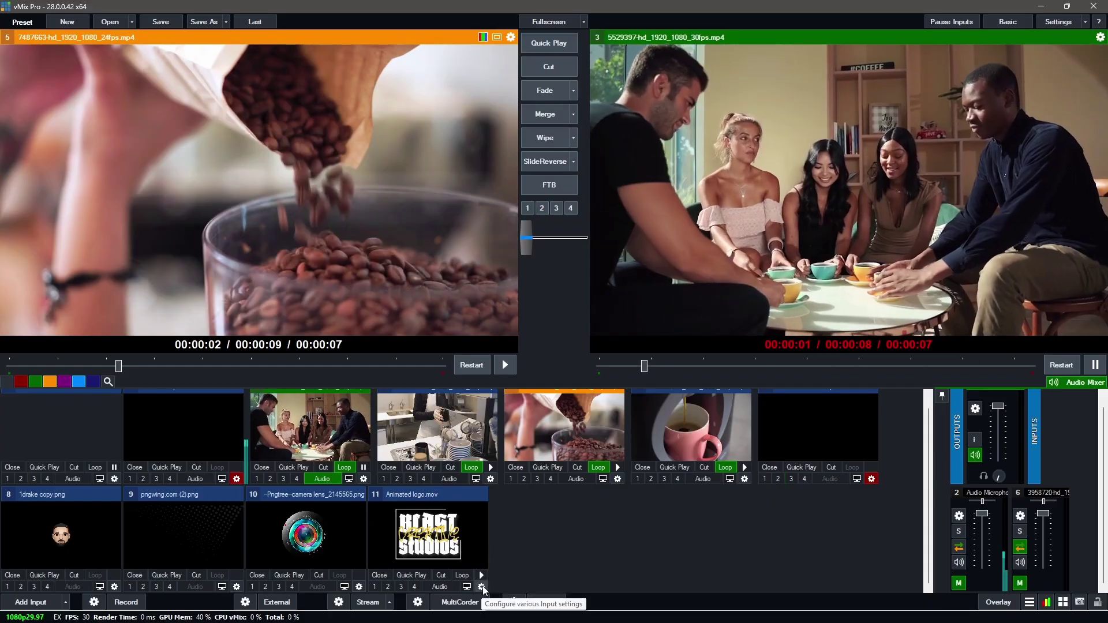
# - Open input 11's settings, check the Layers page, and return to Position with zoom 1, pan 0
pyautogui.click(482, 587)
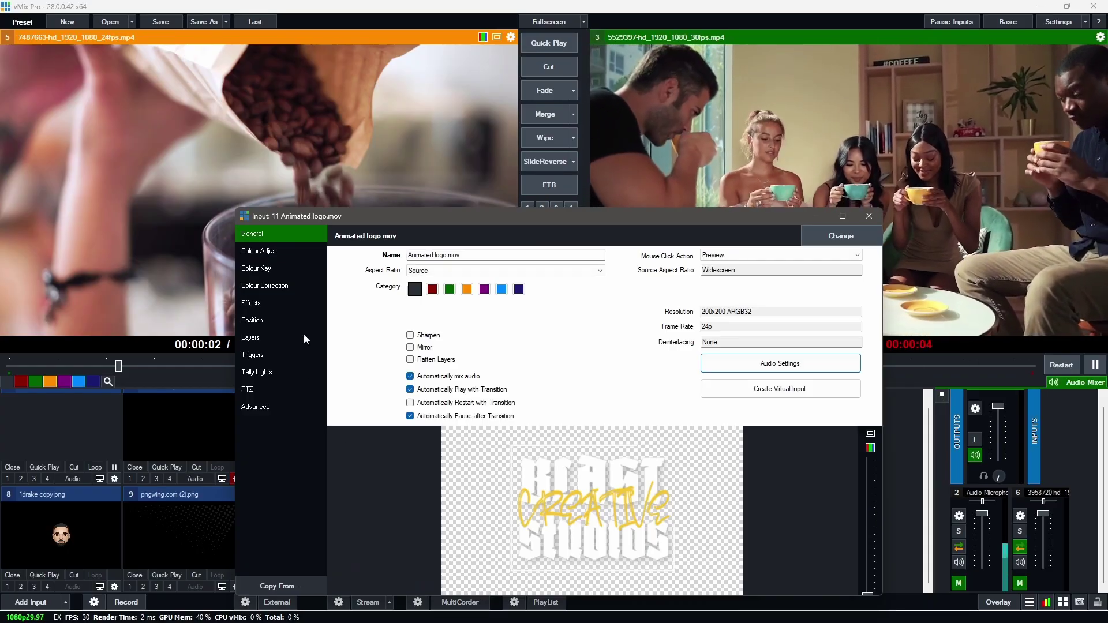
pyautogui.click(254, 319)
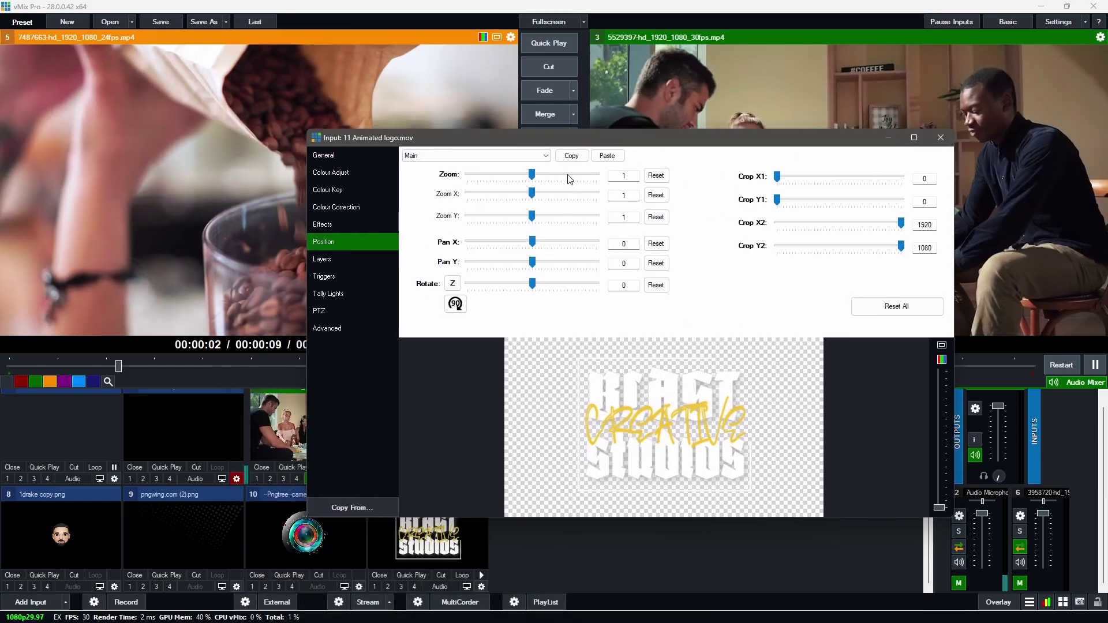
pyautogui.click(530, 157)
pyautogui.click(438, 208)
pyautogui.click(353, 258)
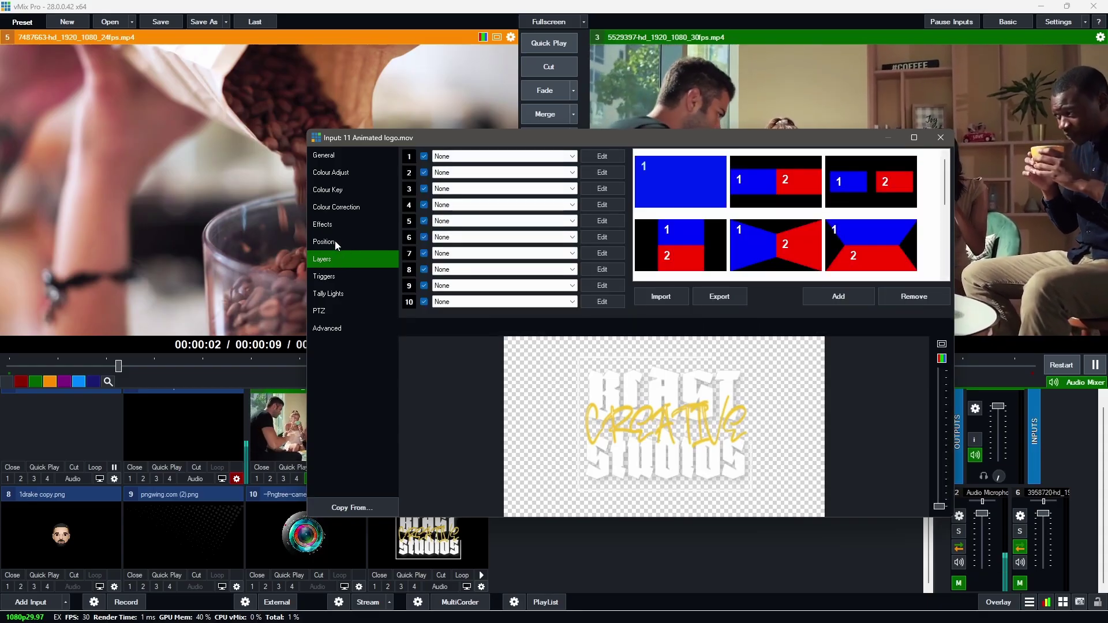
pyautogui.click(336, 241)
pyautogui.click(344, 261)
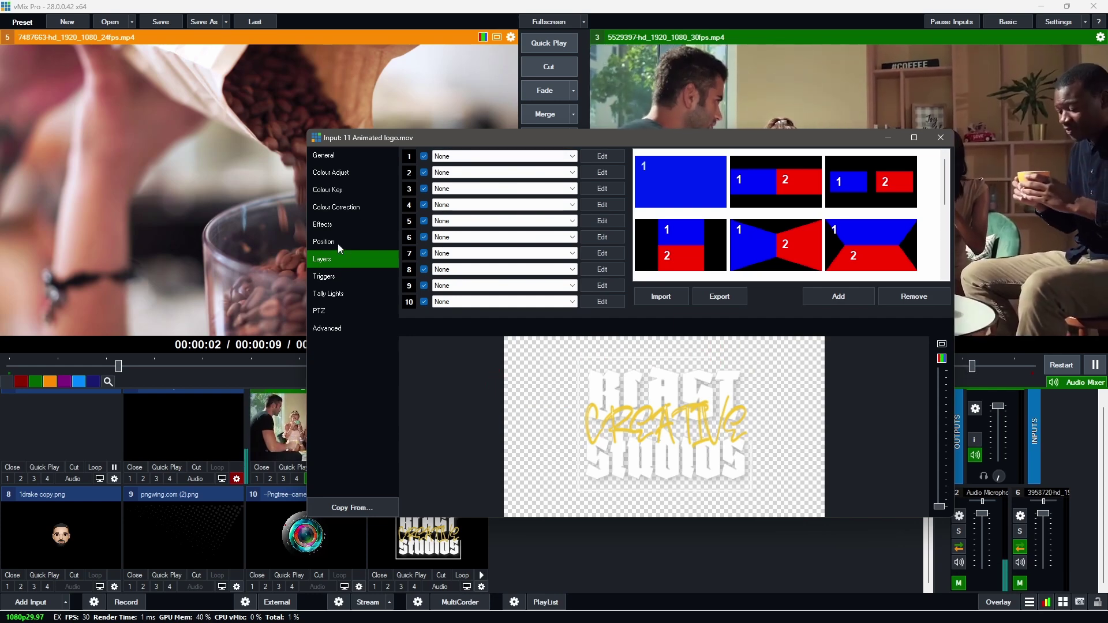
pyautogui.click(338, 244)
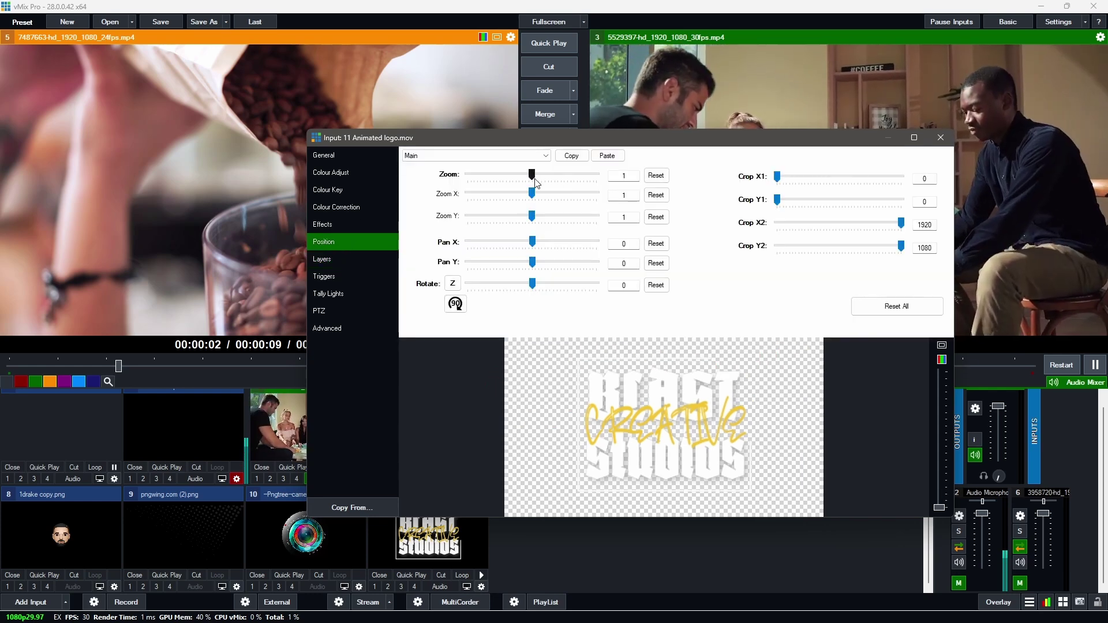
# - Shrink the animated logo to zoom 0.17275 and drag it into the top-right corner
pyautogui.moveTo(532, 175); pyautogui.dragTo(496, 188)
pyautogui.moveTo(611, 395); pyautogui.dragTo(794, 373)
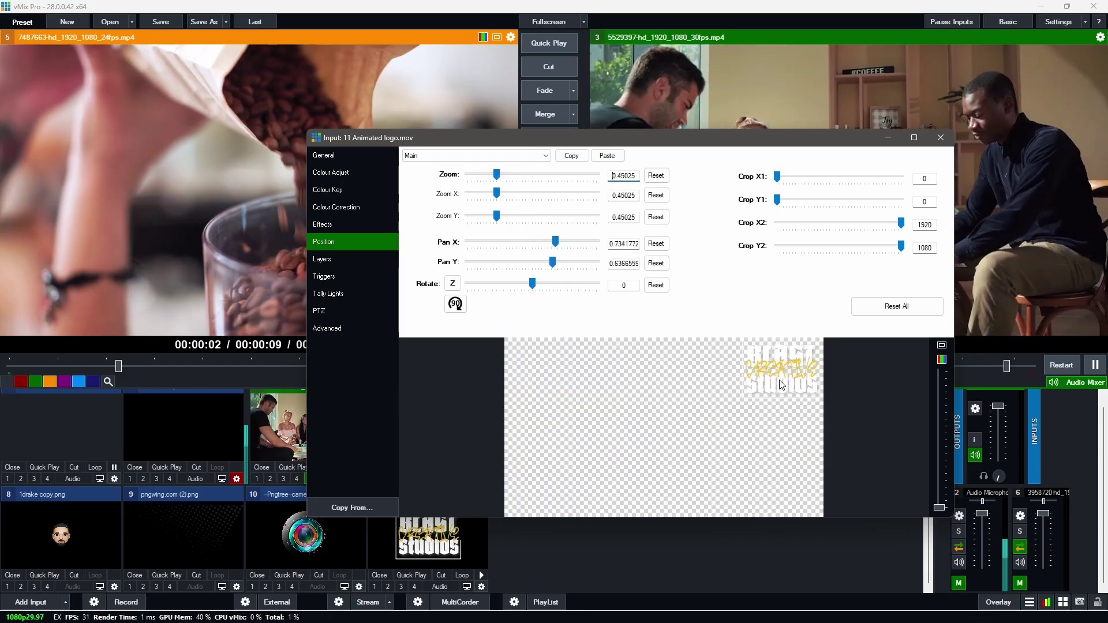
pyautogui.click(440, 543)
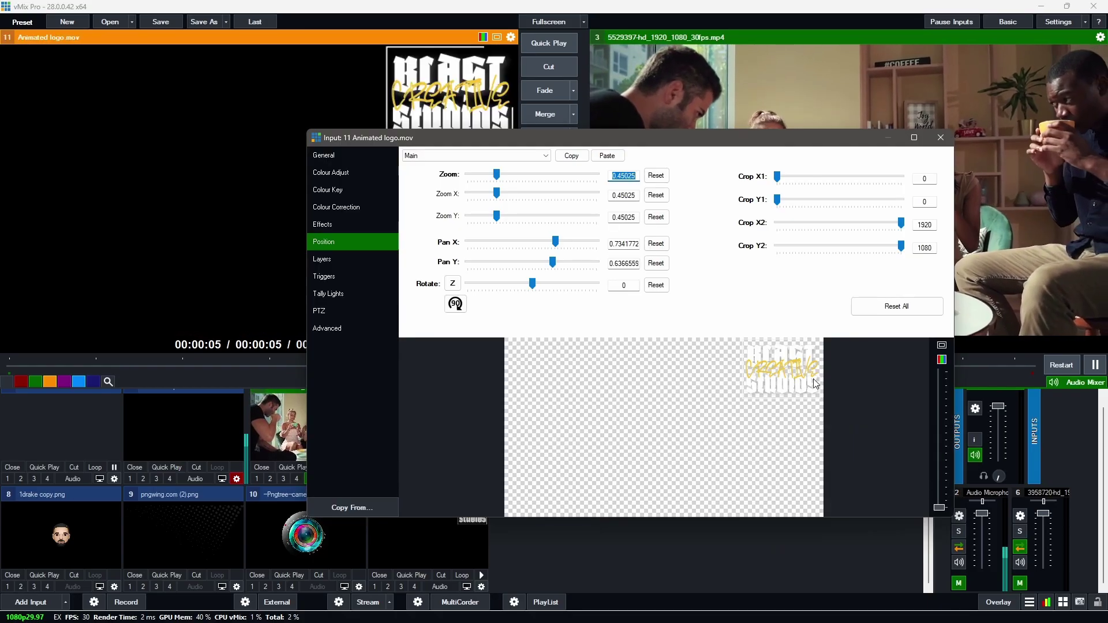
pyautogui.moveTo(816, 384); pyautogui.dragTo(657, 418)
pyautogui.moveTo(631, 143); pyautogui.dragTo(762, 165)
pyautogui.moveTo(762, 443); pyautogui.dragTo(914, 404)
pyautogui.moveTo(627, 197); pyautogui.dragTo(611, 197)
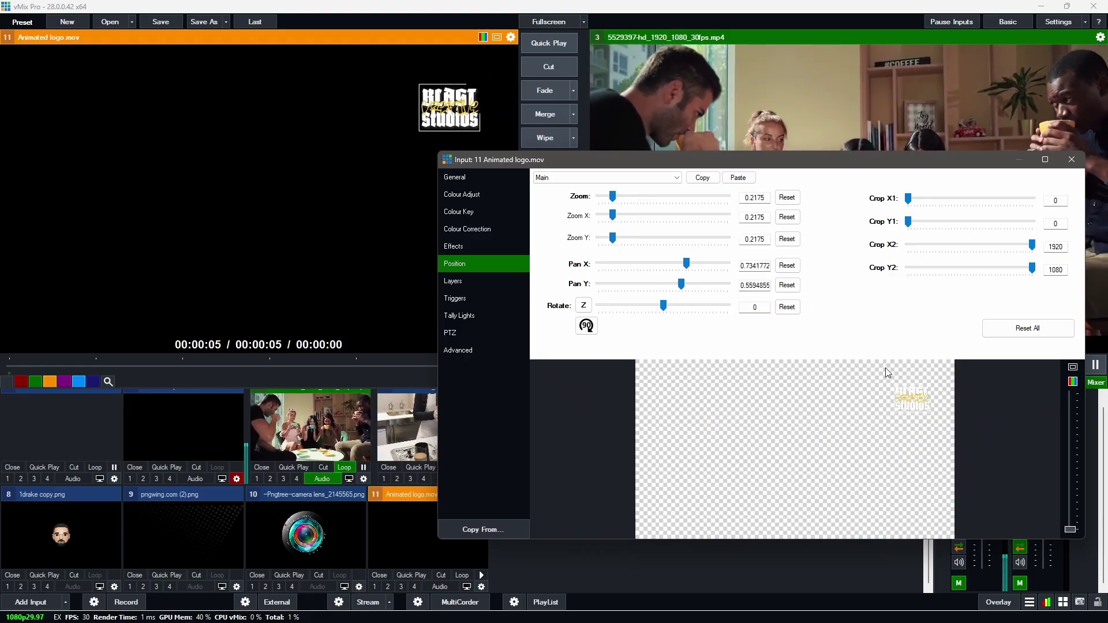
pyautogui.moveTo(889, 376); pyautogui.dragTo(928, 388)
pyautogui.moveTo(613, 199); pyautogui.dragTo(610, 197)
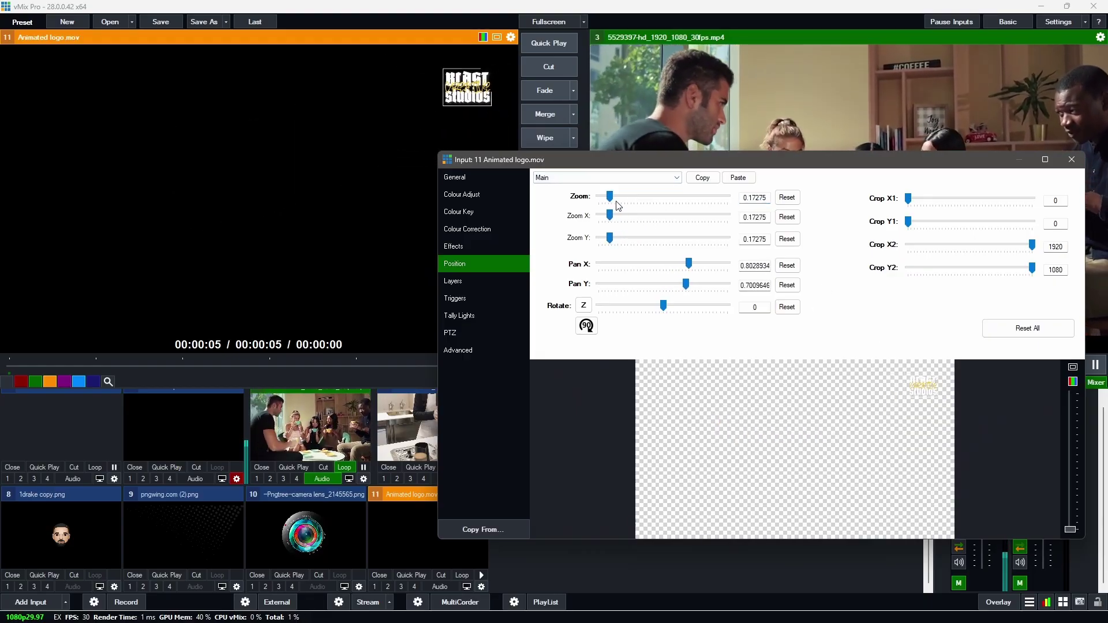
pyautogui.moveTo(911, 378); pyautogui.dragTo(915, 375)
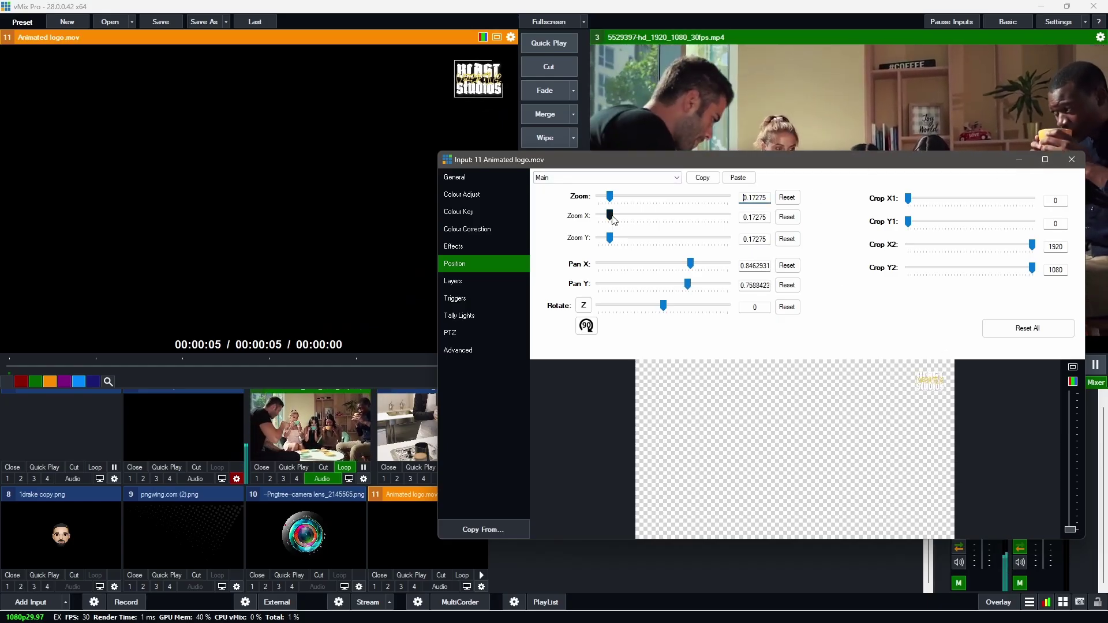
# - Reset the stretched X/Y zoom to 1, re-shrink the logo evenly, fine-tune its position, and set Crop X1 to 0
pyautogui.moveTo(613, 218); pyautogui.dragTo(627, 222)
pyautogui.click(788, 217)
pyautogui.click(787, 239)
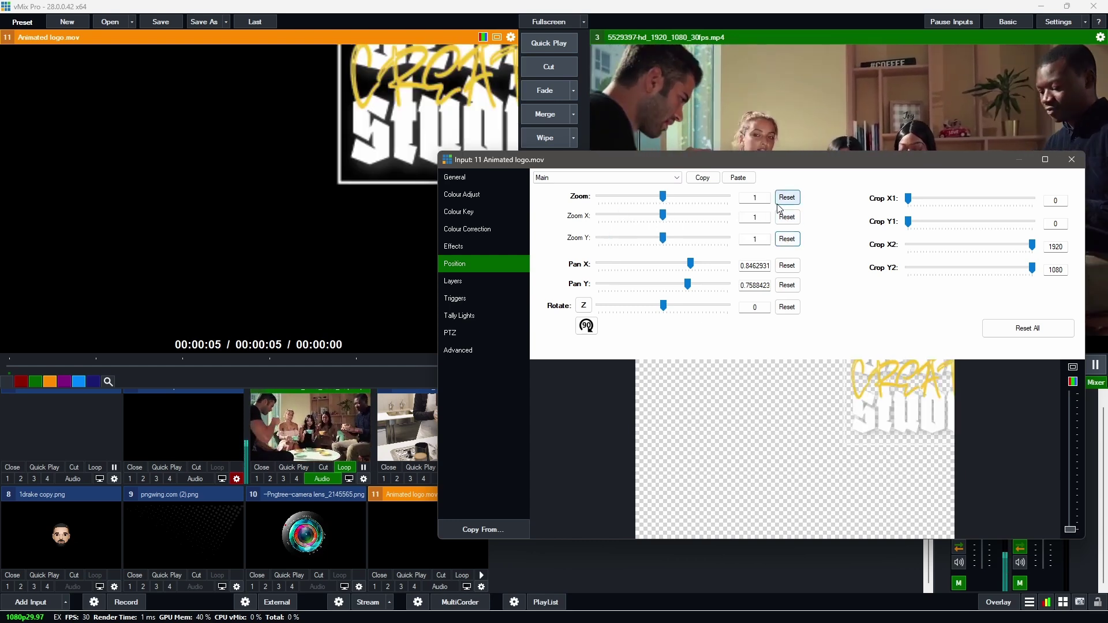
pyautogui.moveTo(664, 199); pyautogui.dragTo(611, 211)
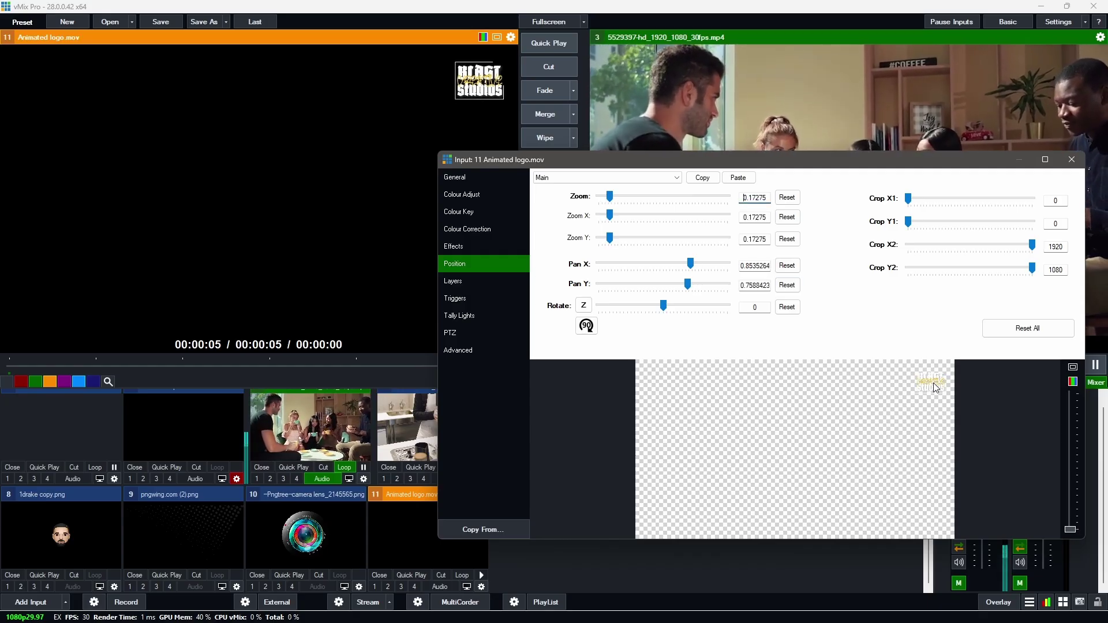
pyautogui.moveTo(936, 386); pyautogui.dragTo(936, 388)
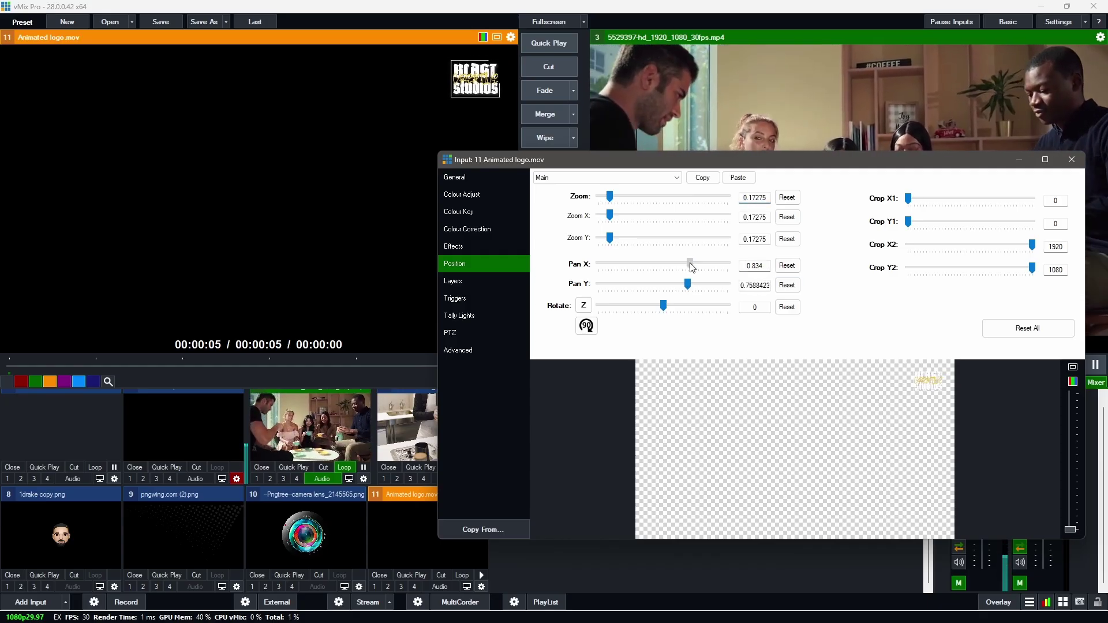
pyautogui.moveTo(691, 267)
pyautogui.mouseDown()
pyautogui.moveTo(680, 267)
pyautogui.moveTo(696, 270)
pyautogui.mouseUp()
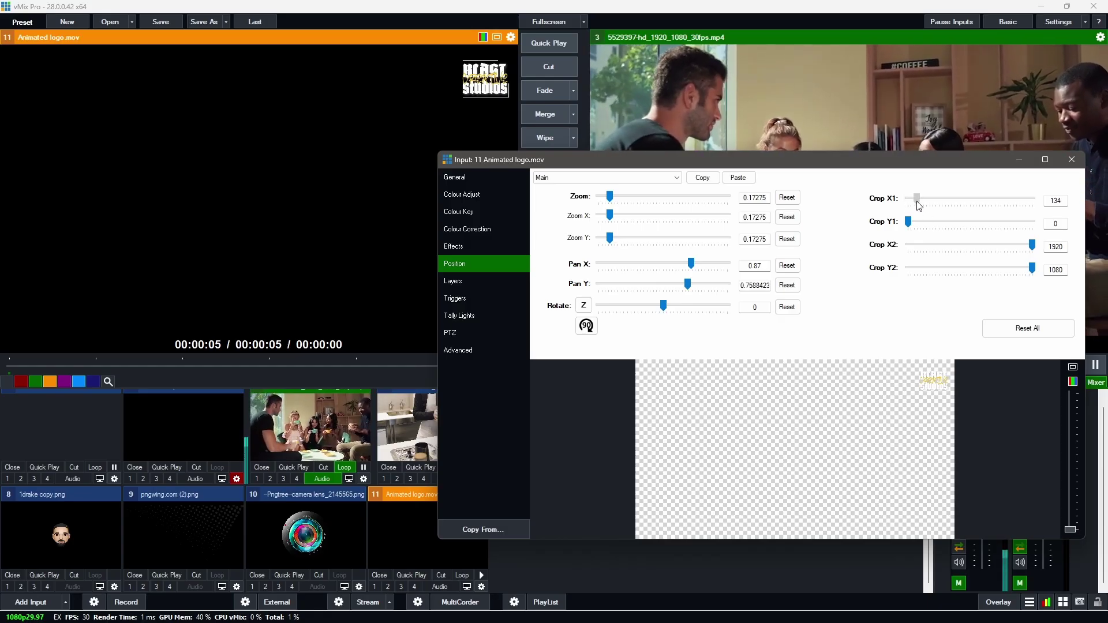
pyautogui.moveTo(918, 204); pyautogui.dragTo(907, 203)
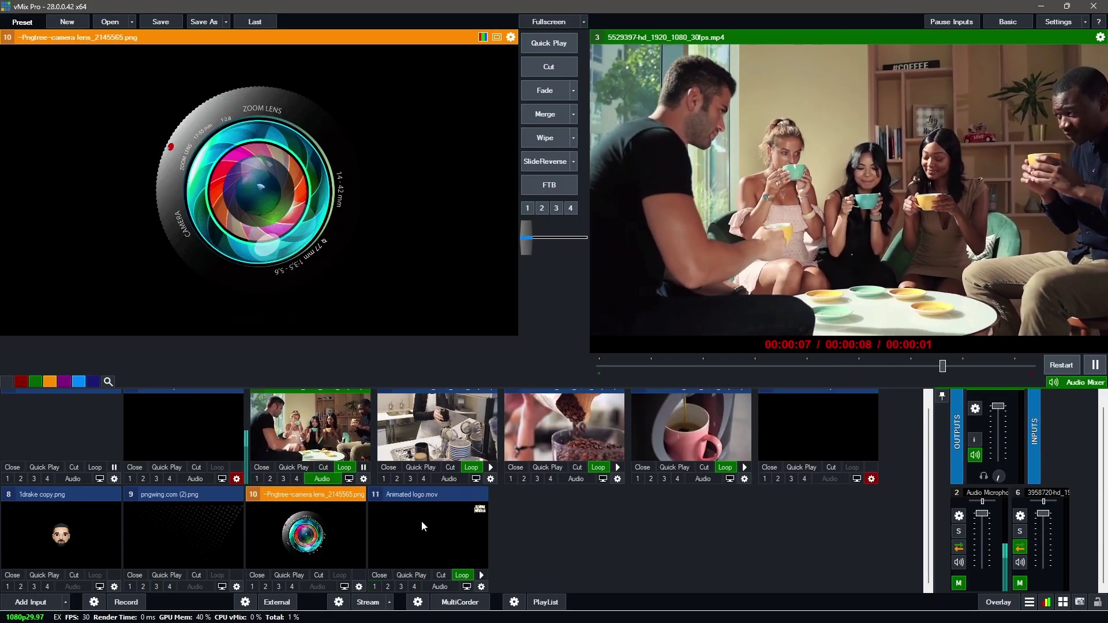
# - Test input 11's logo on overlay channel 1, clear it, then put it over the live café video
pyautogui.click(374, 586)
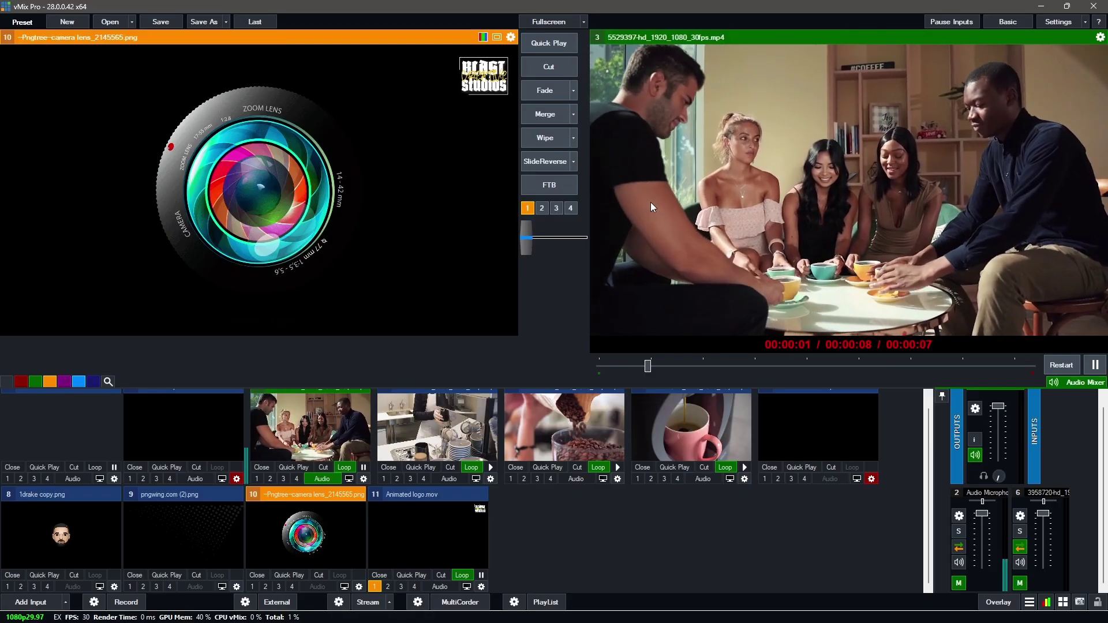
pyautogui.click(530, 209)
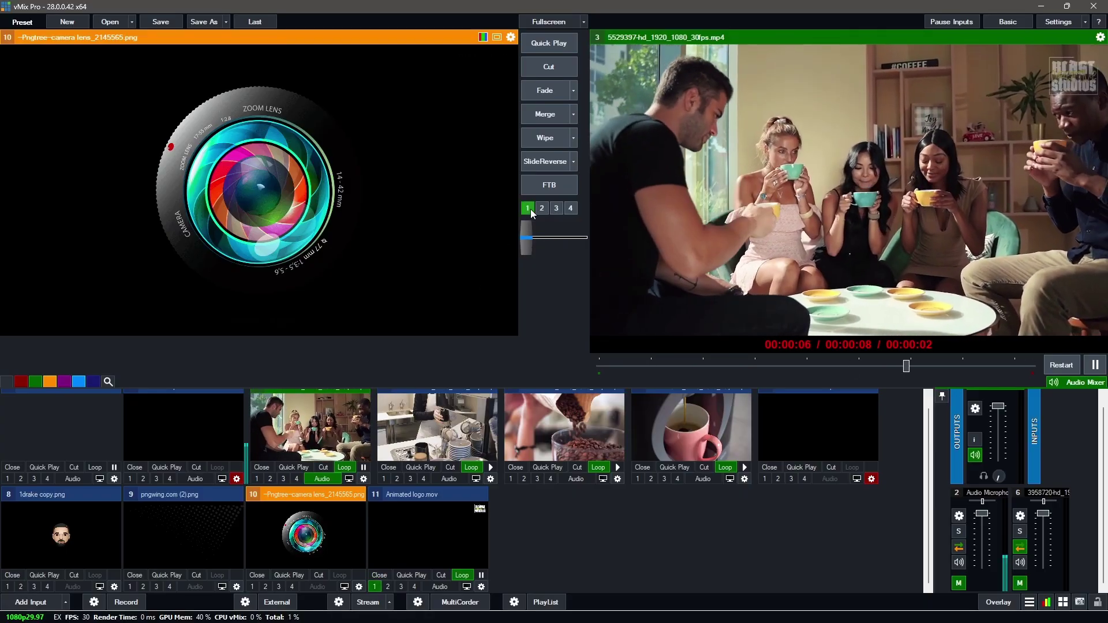
pyautogui.click(531, 209)
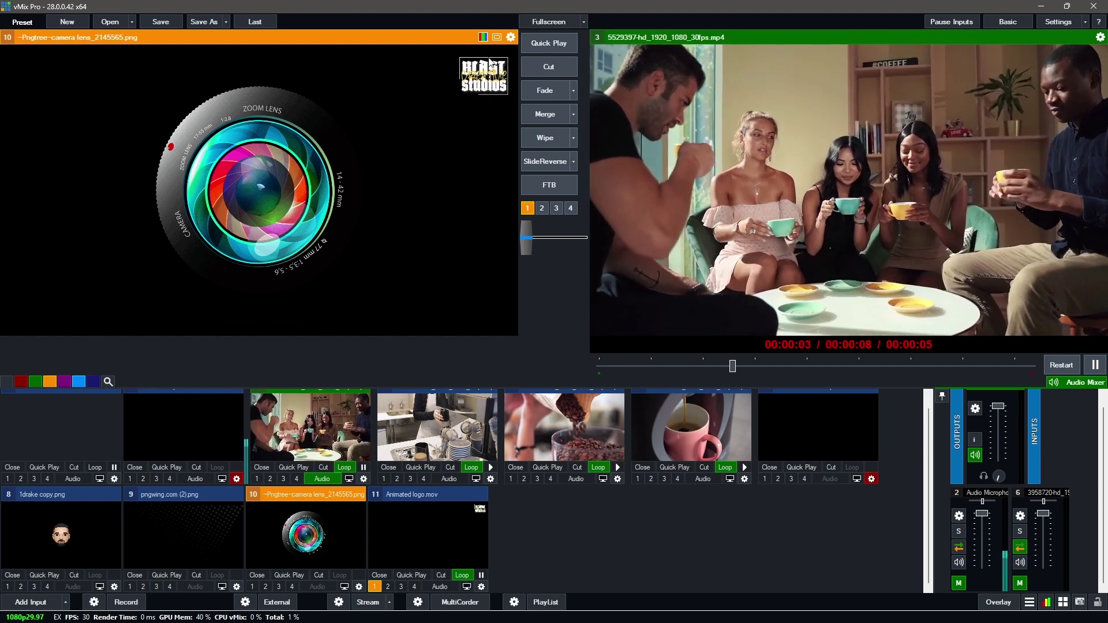
pyautogui.click(531, 209)
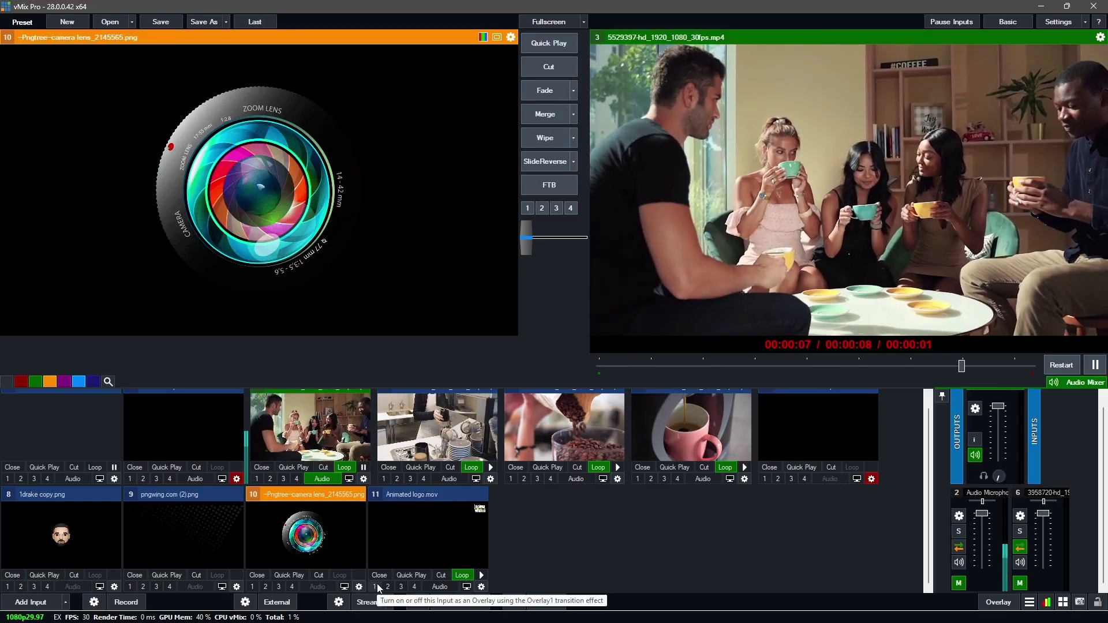
pyautogui.click(376, 586)
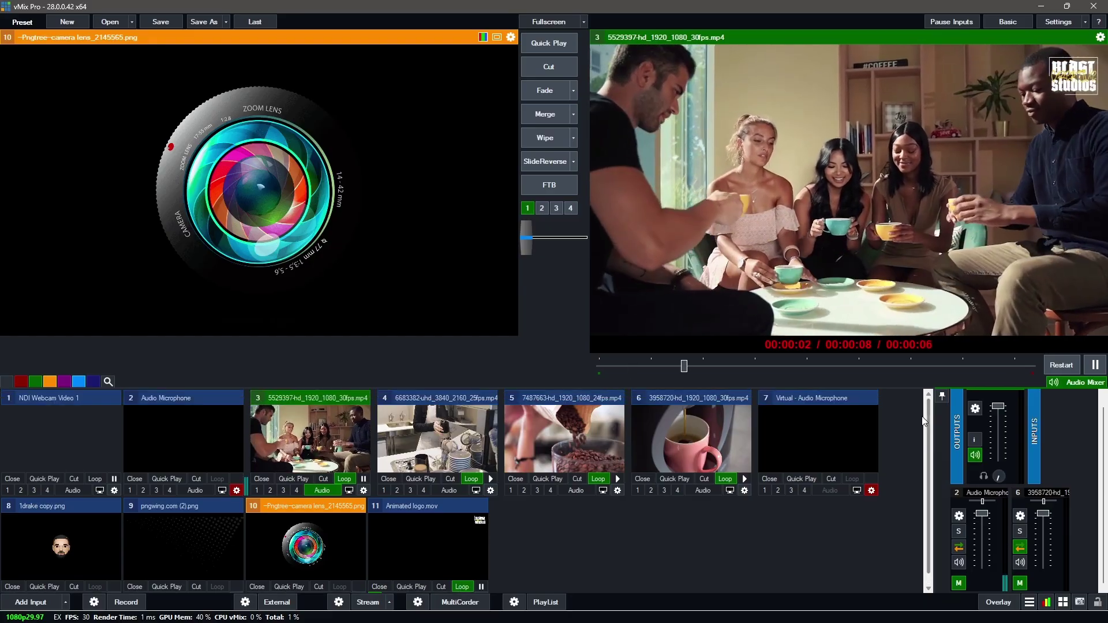